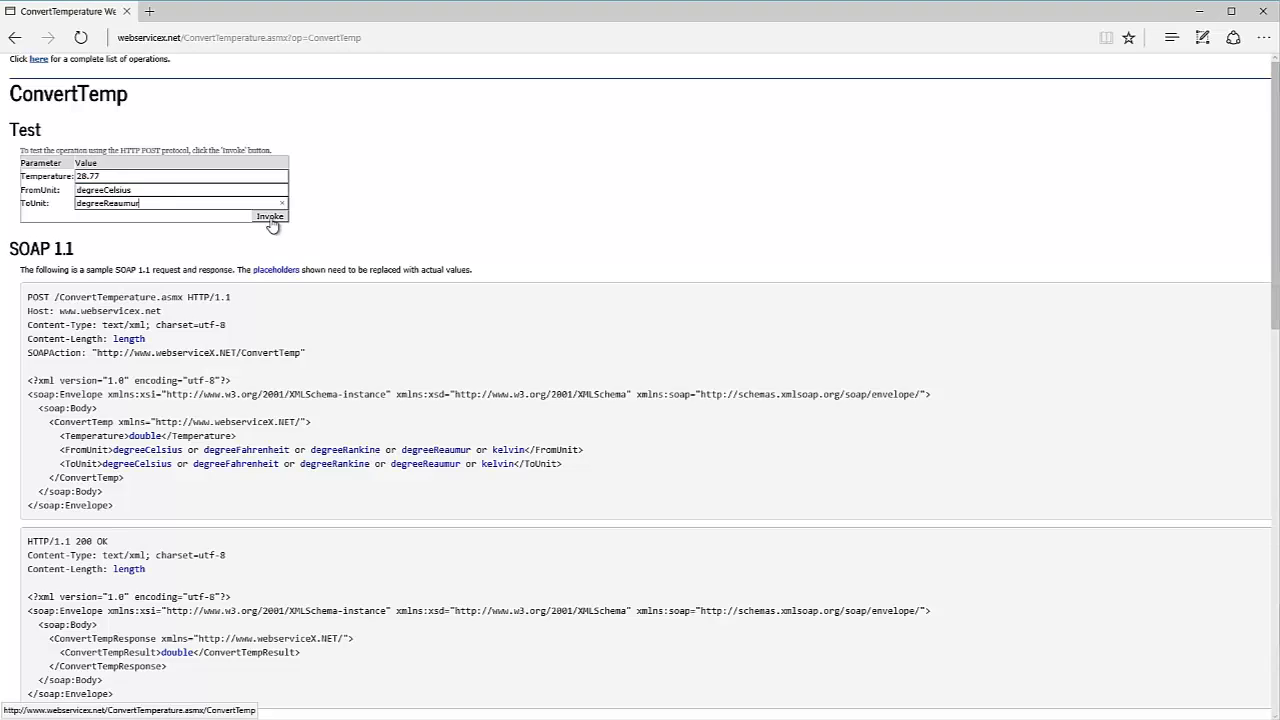
Step: Run the ConvertTemp web service test with temperature 28.77 from degreeCelsius to degreeReaumur
{"action": "left_click", "coordinate": [269, 217]}
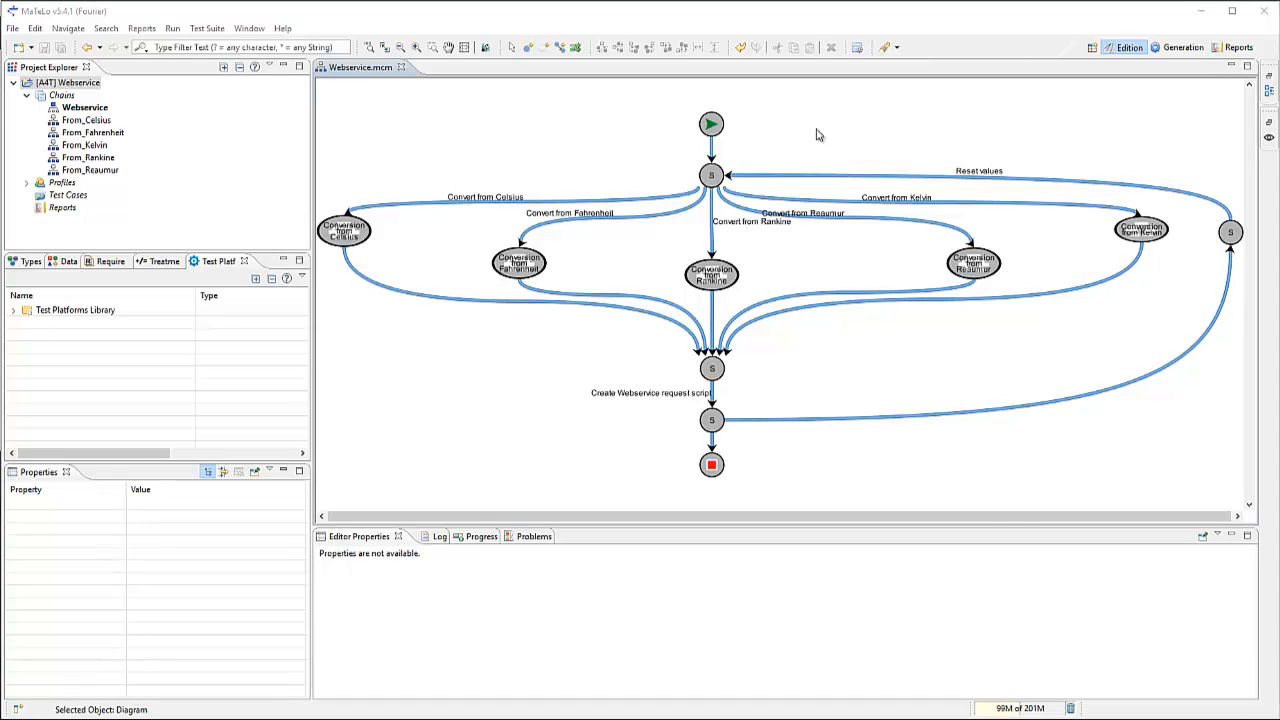
Step: View the From_Celsius chain, and show the ConvertTempSOAPUI parameters of the Webservice chain's "Create Webservice request script" transition
{"action": "double_click", "coordinate": [343, 230]}
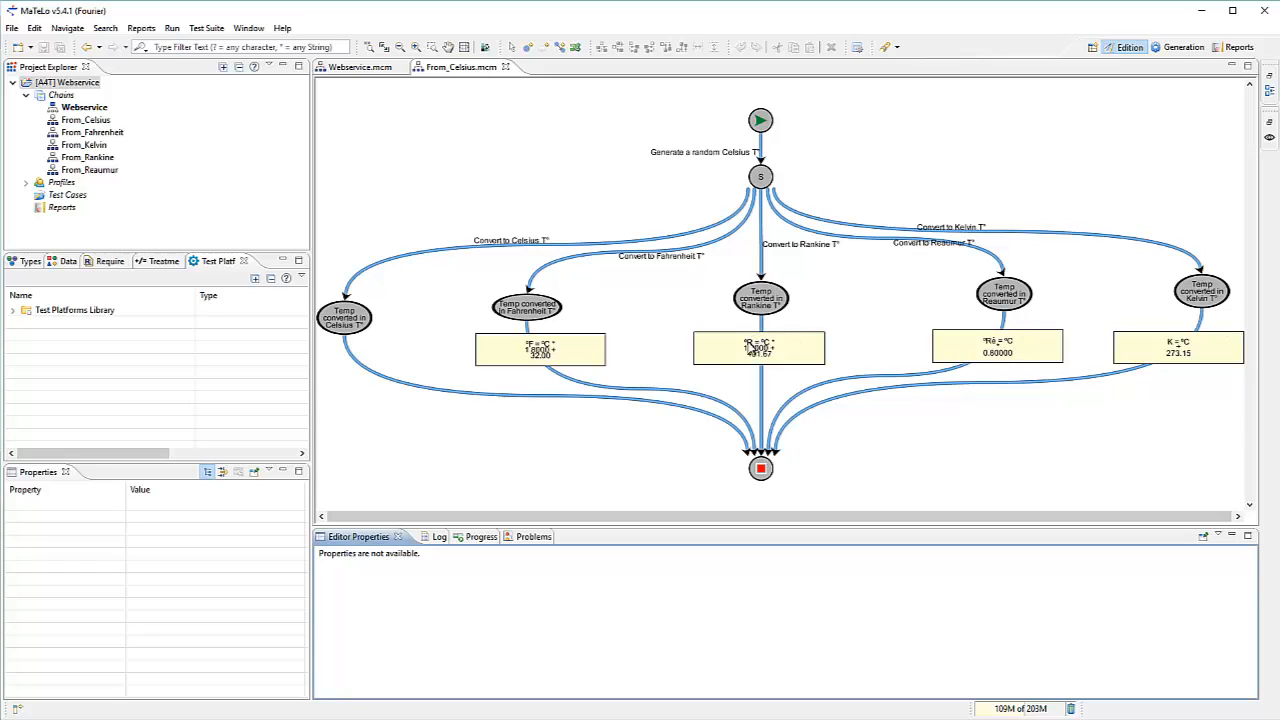
{"action": "left_click", "coordinate": [356, 70]}
{"action": "left_click", "coordinate": [712, 399]}
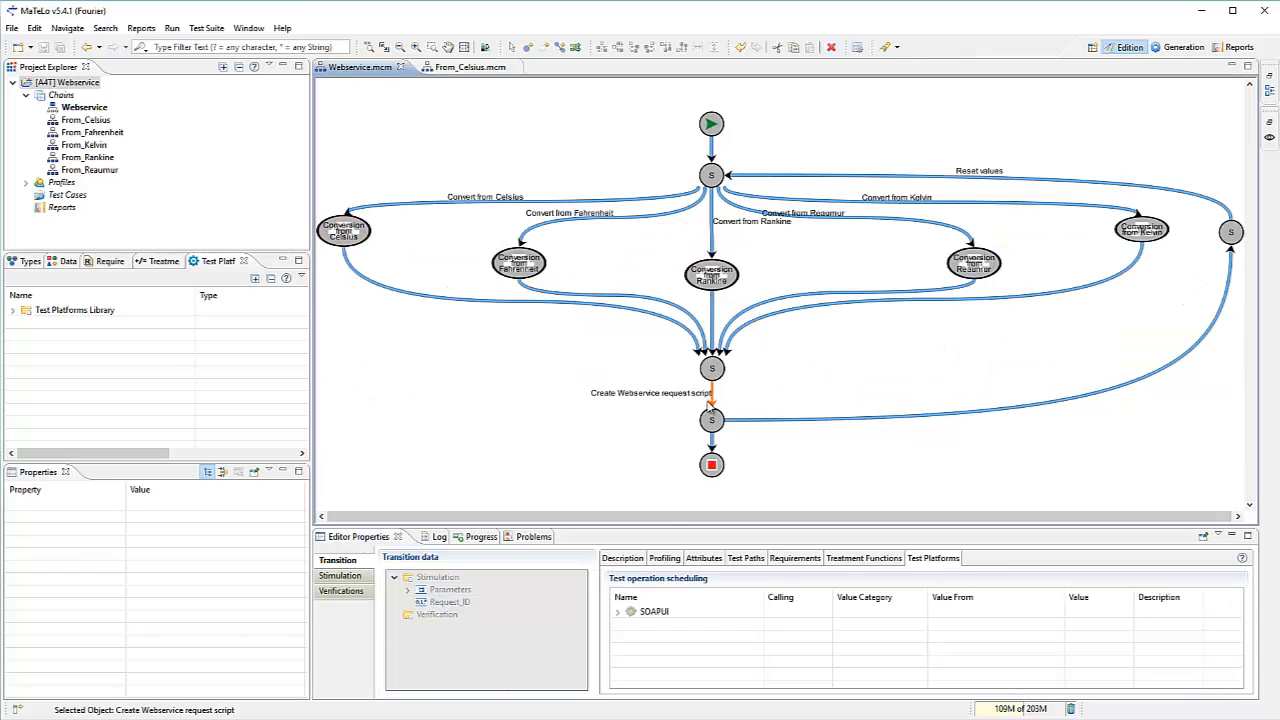
{"action": "left_click", "coordinate": [617, 611]}
{"action": "left_click", "coordinate": [629, 626]}
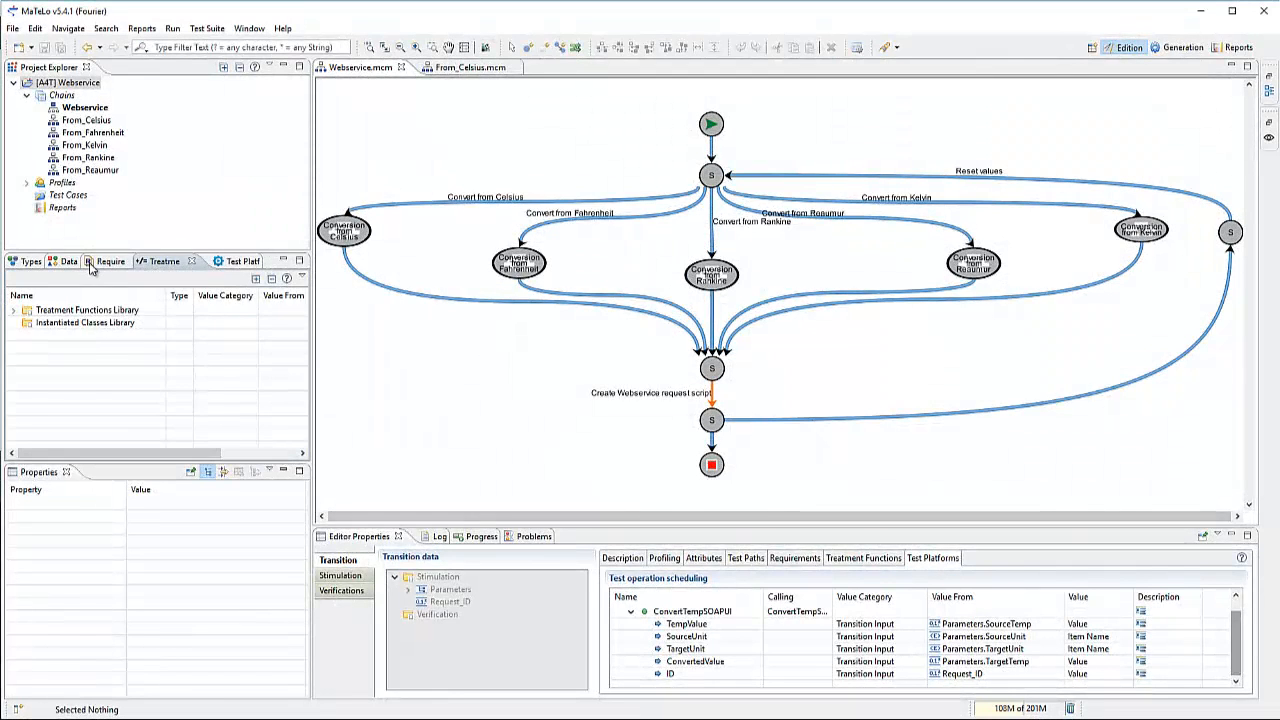
Step: Expand the CelsiusToX and FahrenheitToX groups in the requirements library to view their requirements
{"action": "left_click", "coordinate": [104, 262]}
{"action": "left_click", "coordinate": [40, 335]}
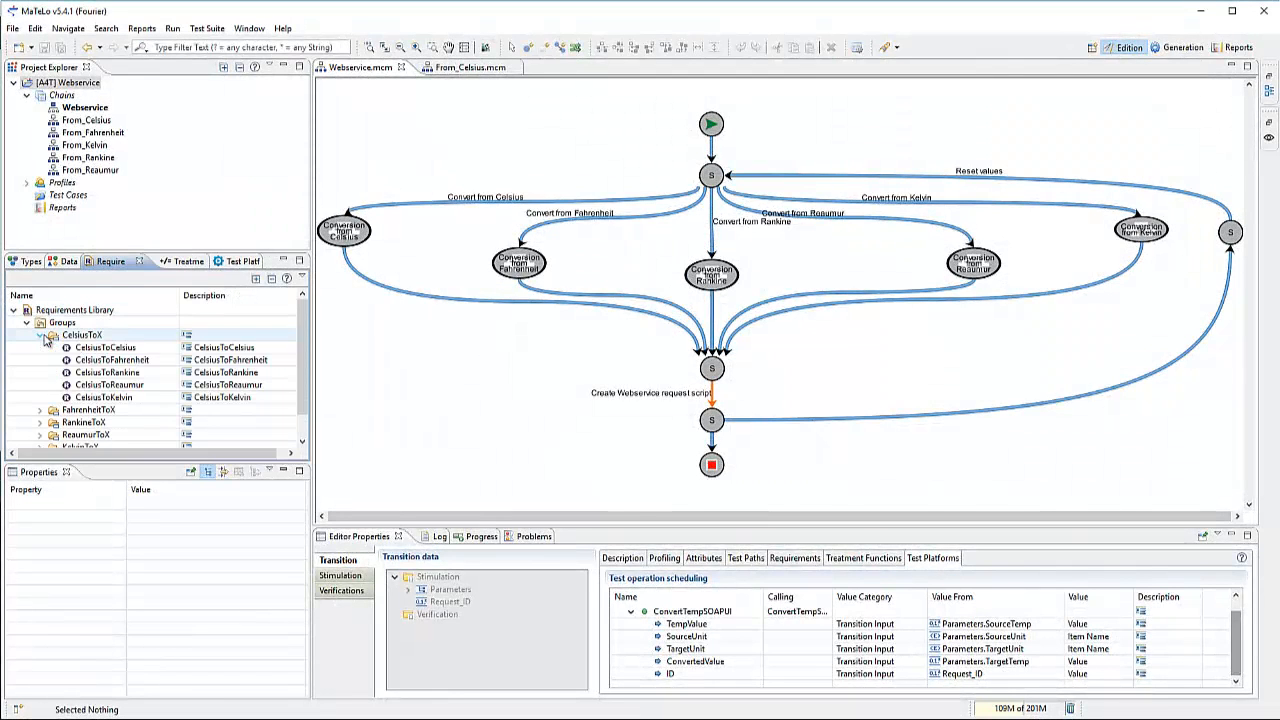
{"action": "left_click", "coordinate": [41, 410]}
{"action": "scroll", "coordinate": [155, 360], "scroll_direction": "down", "scroll_amount": 1}
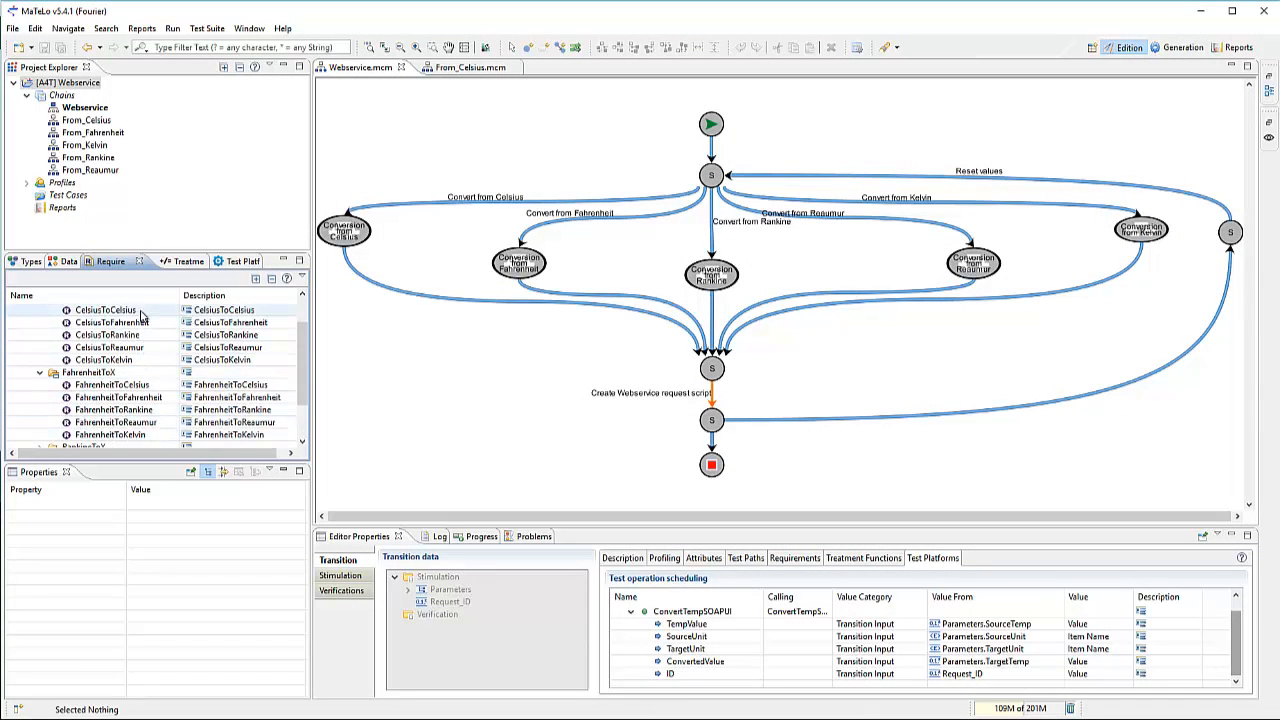
Step: Inspect the requirements associated with the Celsius, Fahrenheit and Rankine conversion transitions in the From_Celsius chain
{"action": "left_click", "coordinate": [458, 67]}
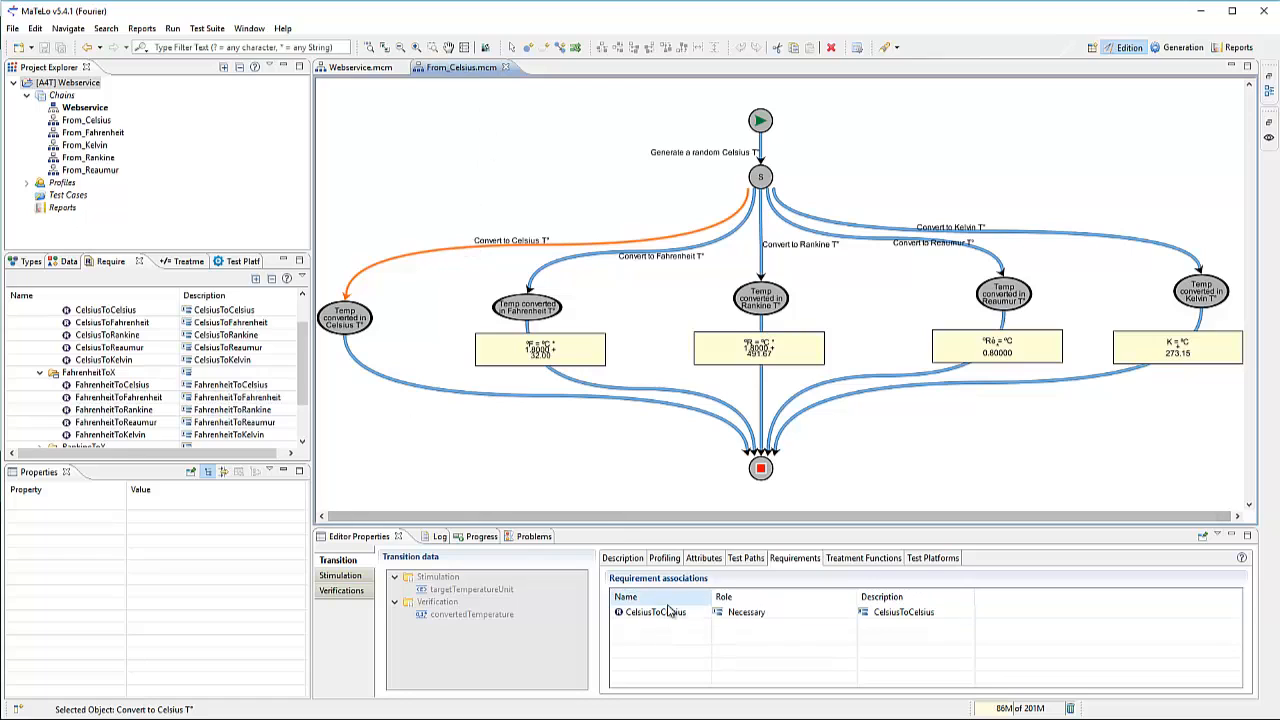
{"action": "left_click", "coordinate": [588, 258]}
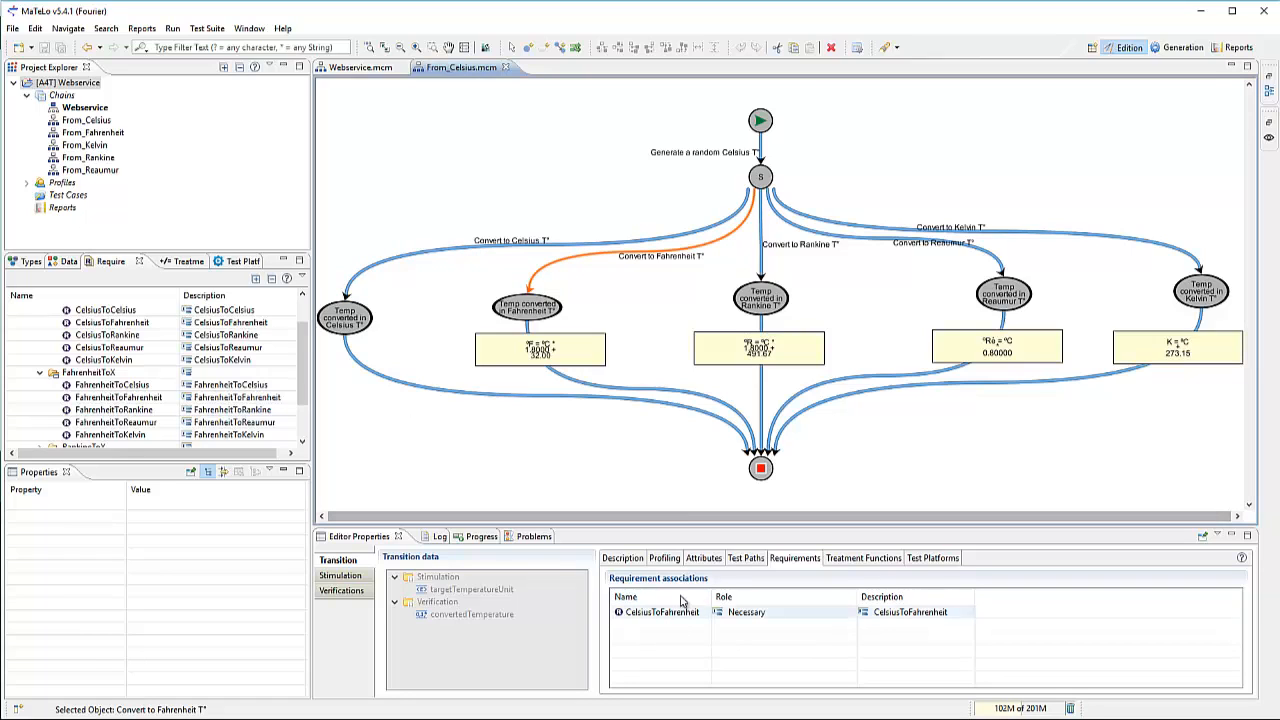
{"action": "left_click", "coordinate": [763, 257]}
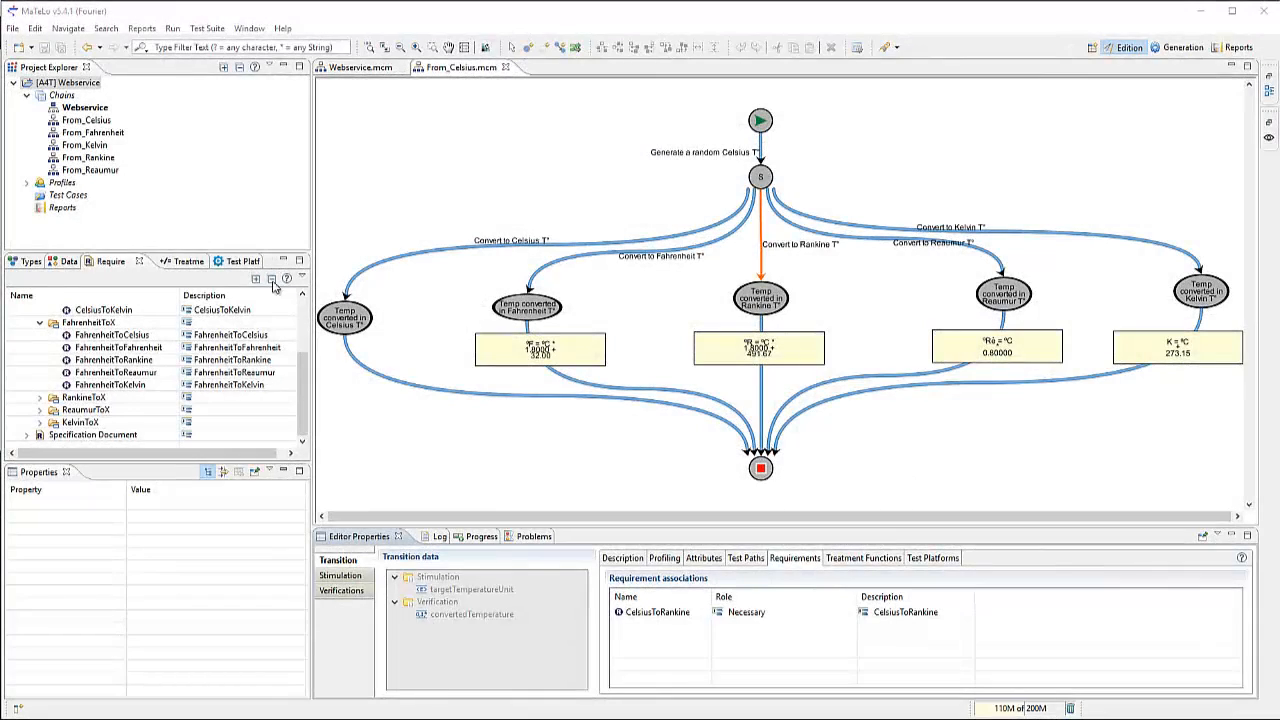
Step: Expand the Unit enumeration and the Parameters structure in the types library to view their members
{"action": "left_click", "coordinate": [30, 262]}
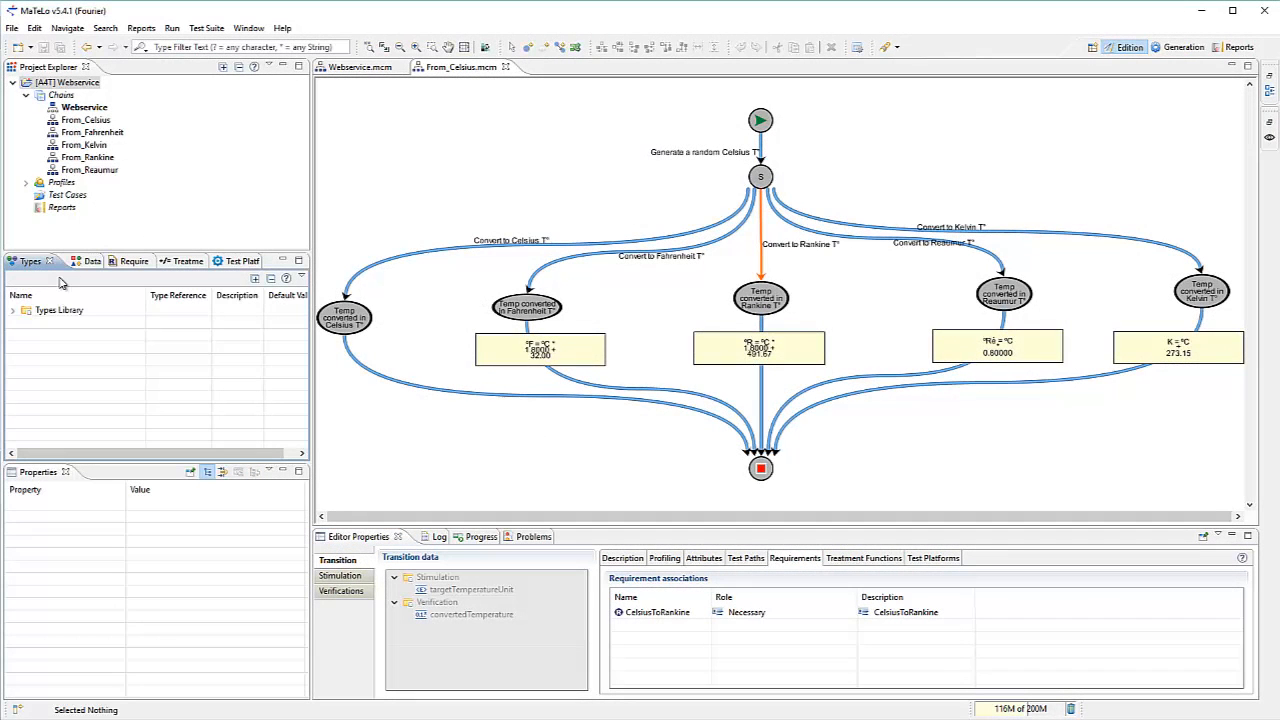
{"action": "left_click", "coordinate": [13, 310]}
{"action": "left_click", "coordinate": [30, 318]}
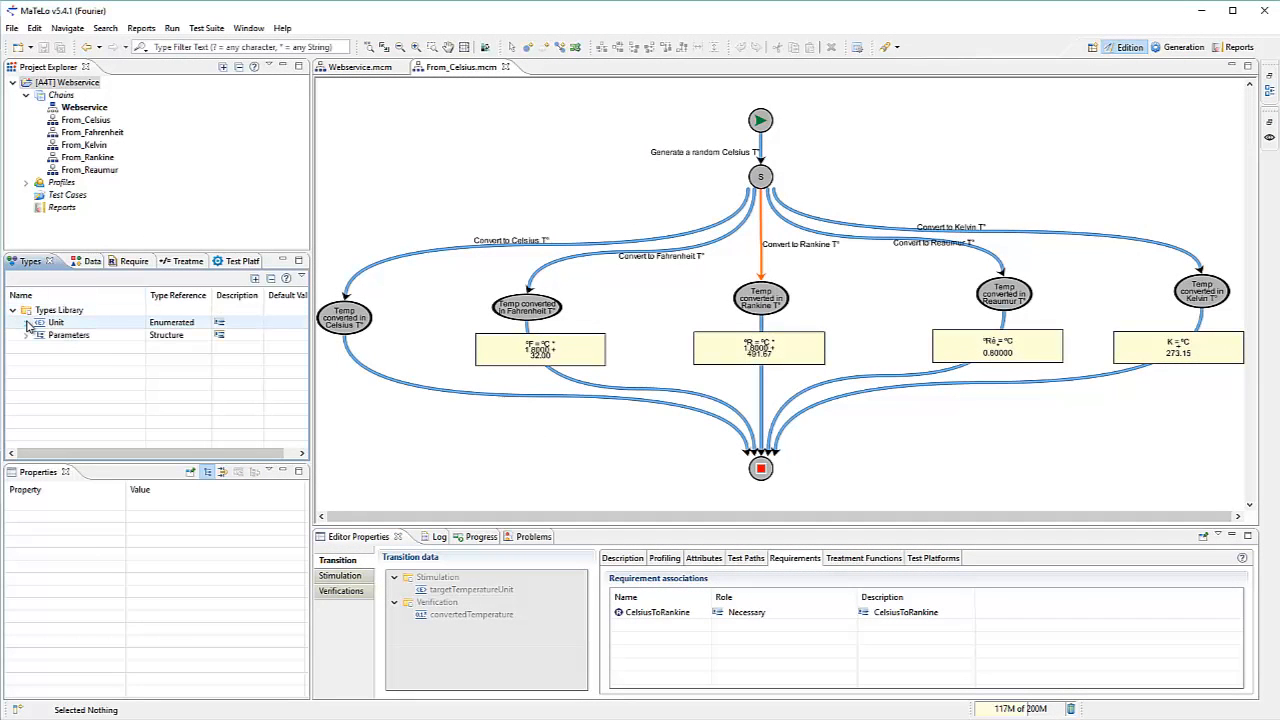
{"action": "left_click", "coordinate": [26, 322]}
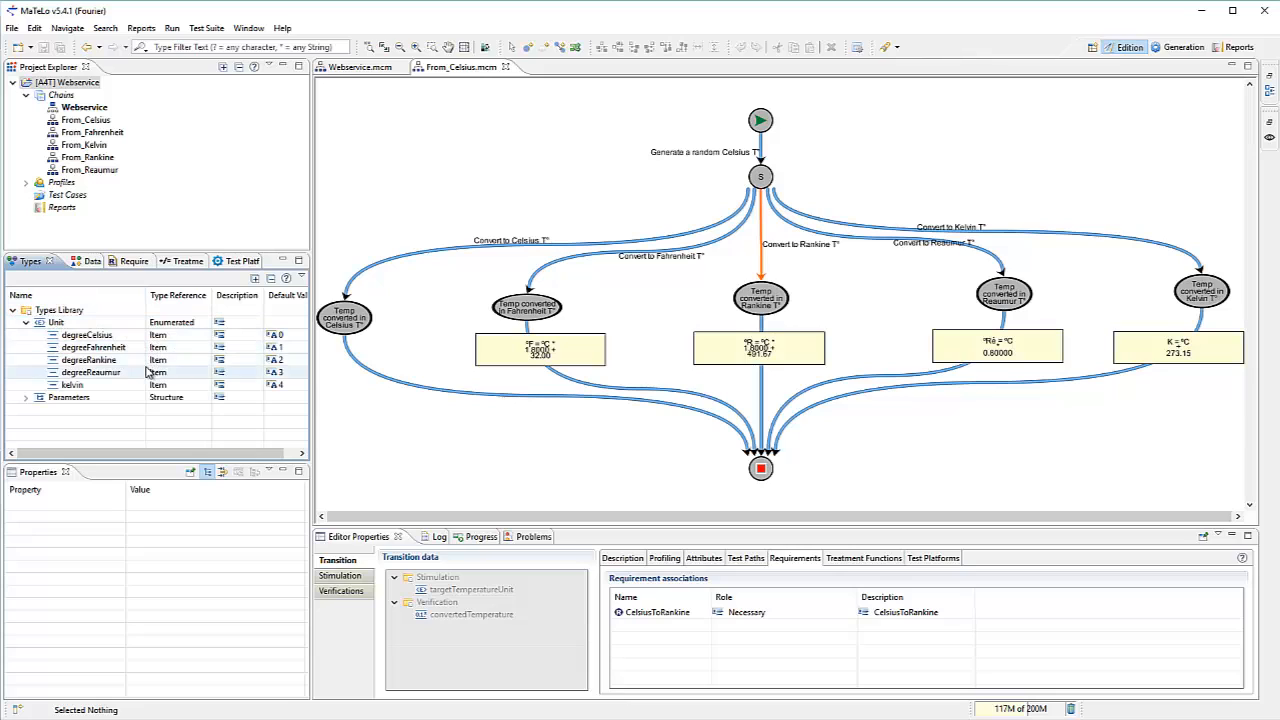
{"action": "left_click", "coordinate": [26, 397]}
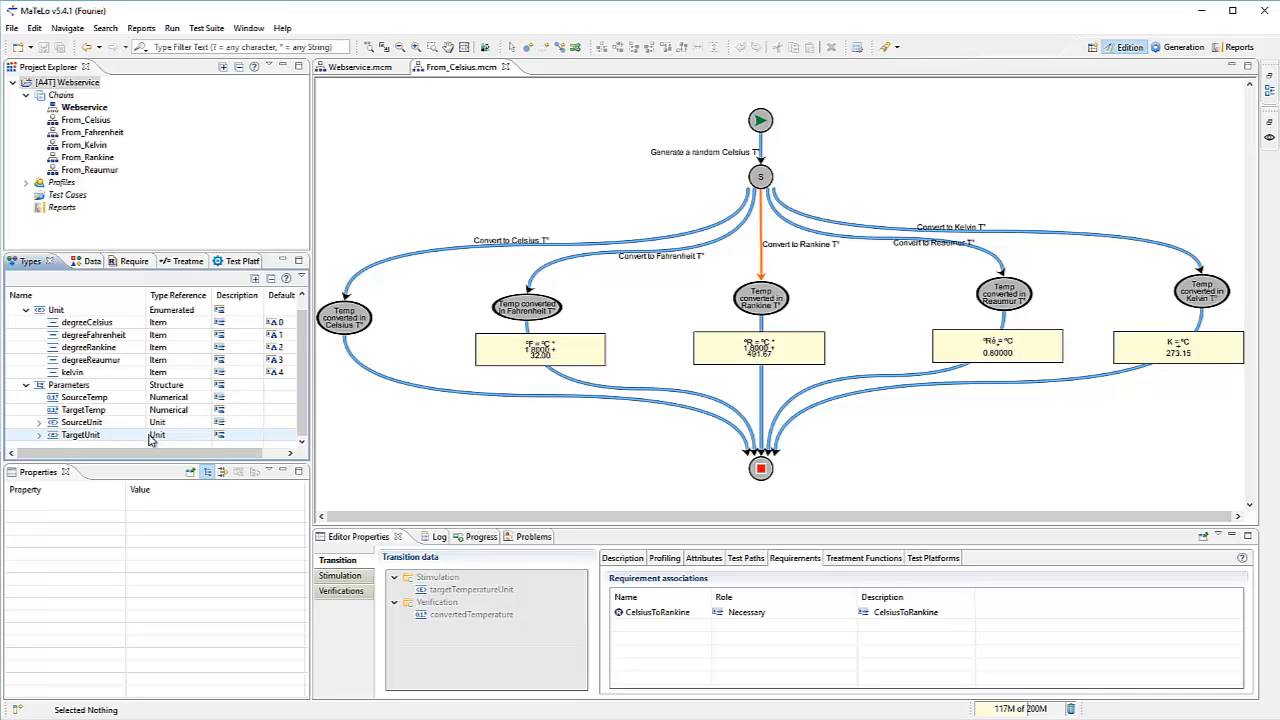
Step: Examine the global variables GV_Parameters and GV_Request_ID, including the GV_Parameters fields and both variables' properties
{"action": "left_click", "coordinate": [92, 262]}
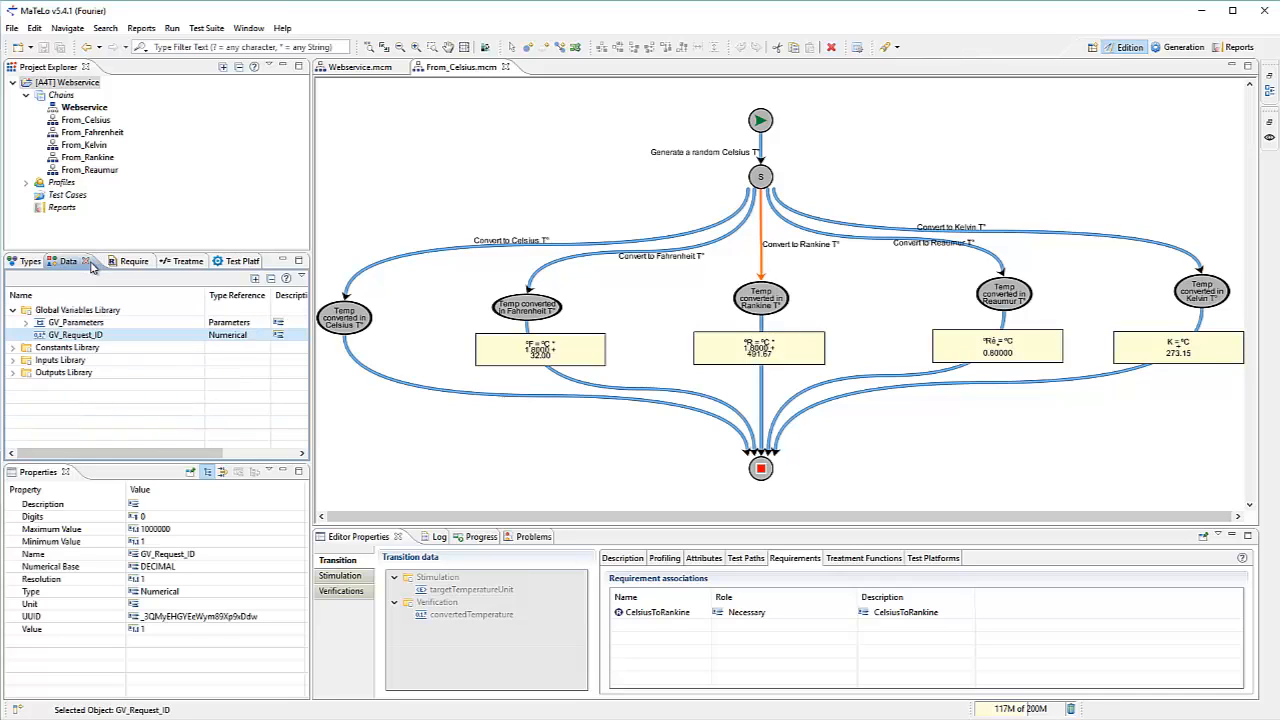
{"action": "left_click", "coordinate": [29, 323]}
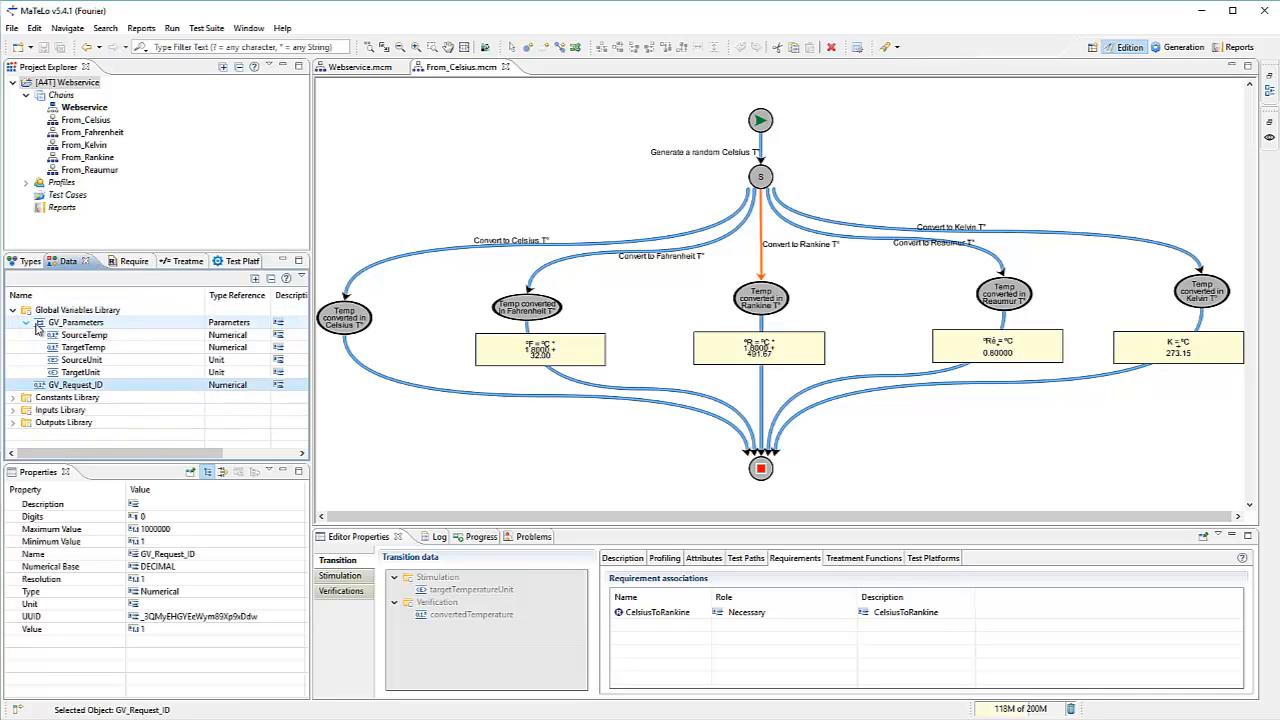
{"action": "left_click", "coordinate": [218, 324]}
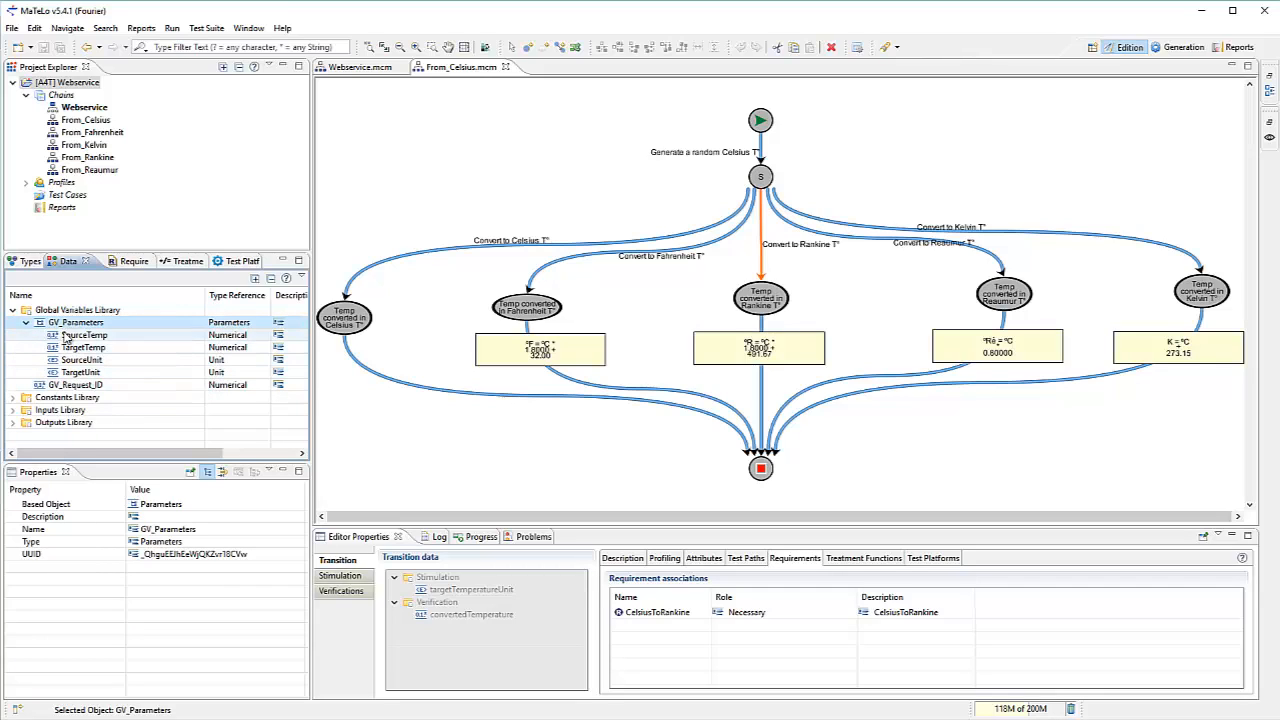
{"action": "left_click", "coordinate": [90, 385]}
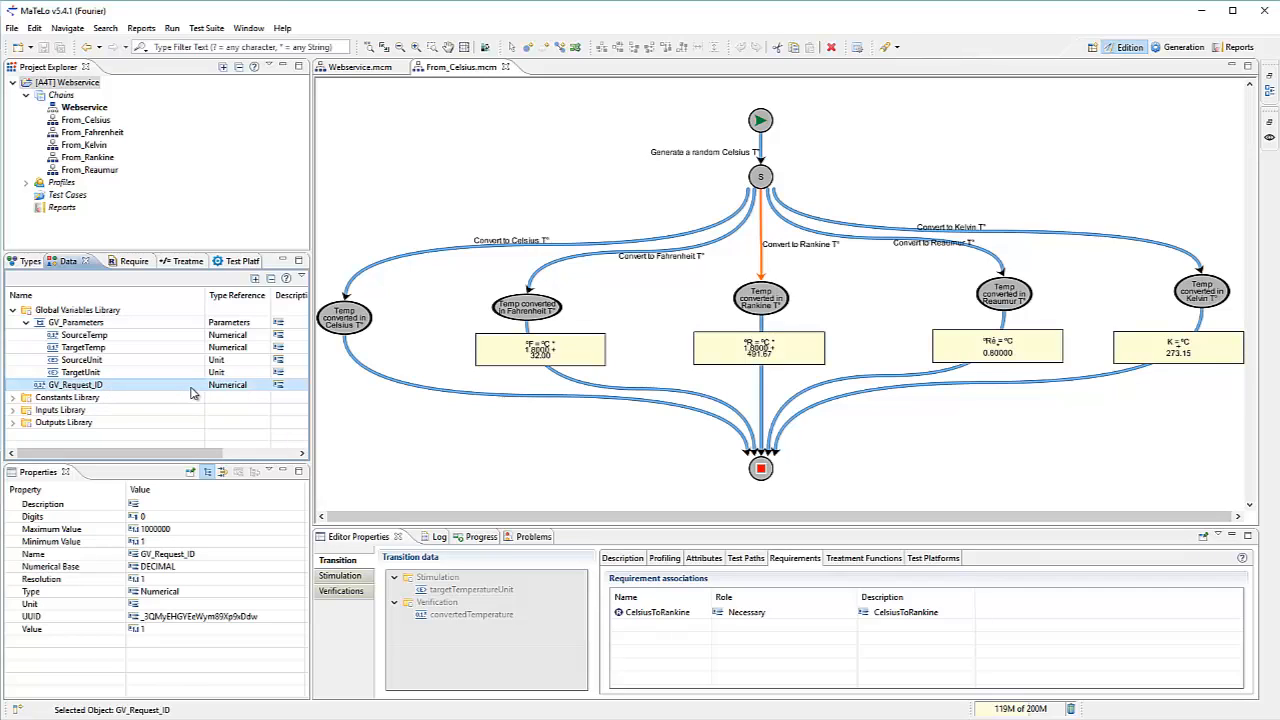
{"action": "left_click", "coordinate": [26, 322]}
Step: Review the constants, inputs and outputs defined in the project's data libraries
{"action": "left_click", "coordinate": [12, 347]}
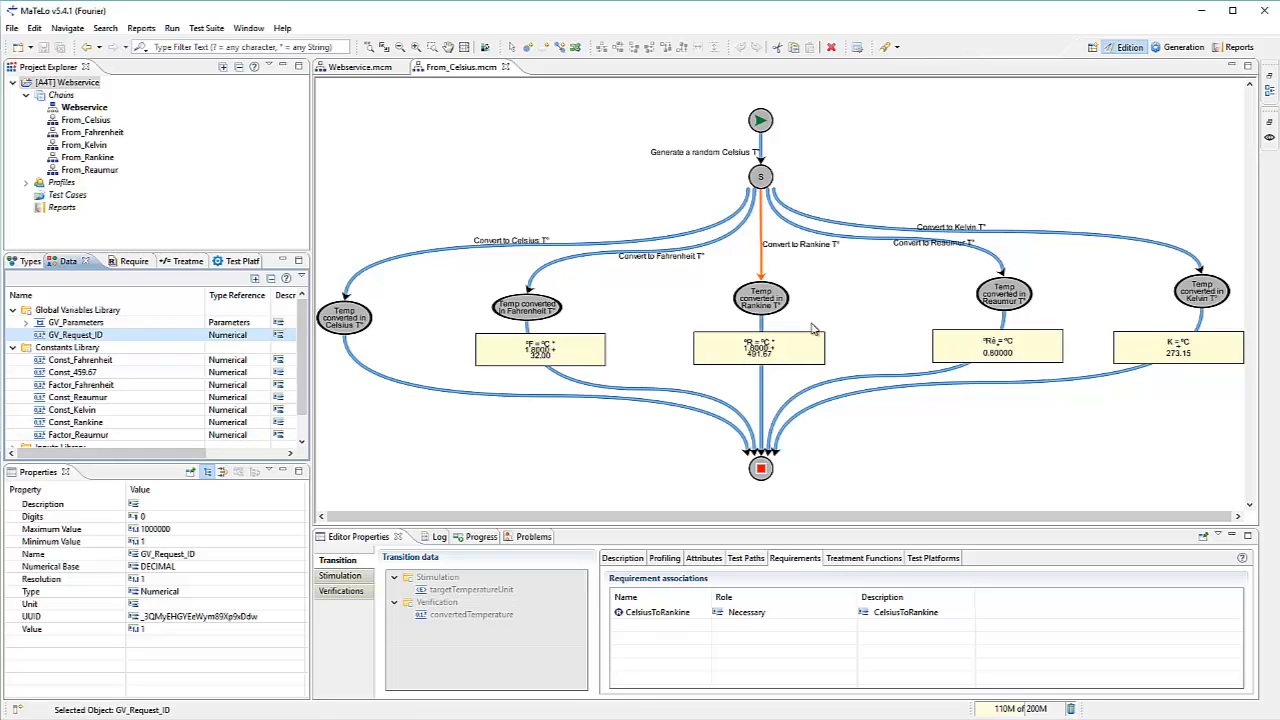
{"action": "scroll", "coordinate": [72, 400], "scroll_direction": "down", "scroll_amount": 3}
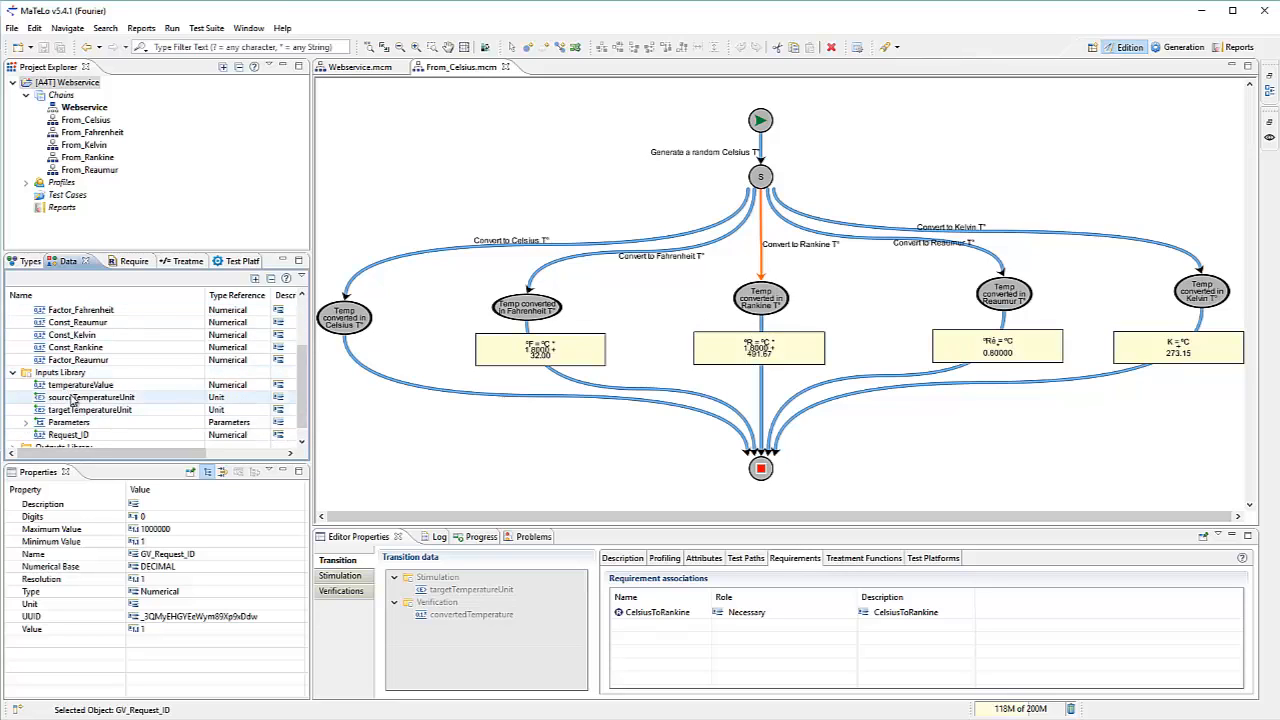
{"action": "scroll", "coordinate": [72, 399], "scroll_direction": "down", "scroll_amount": 1}
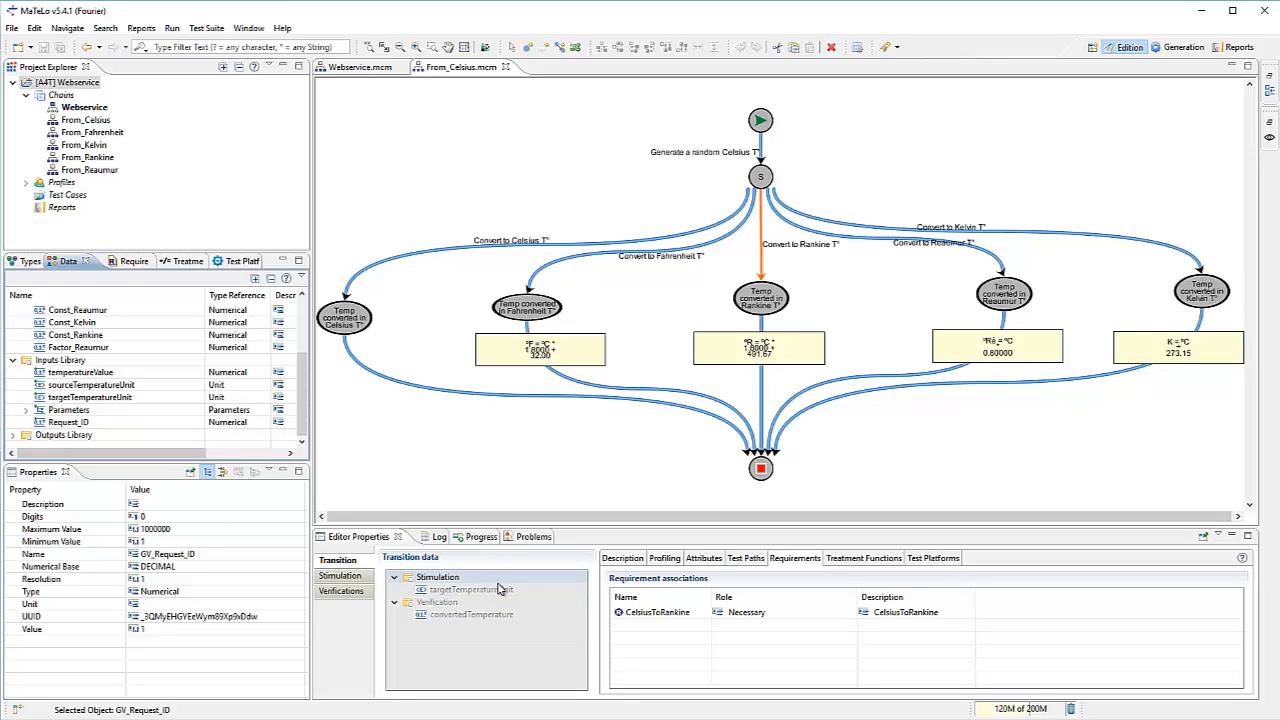
{"action": "left_click", "coordinate": [14, 437]}
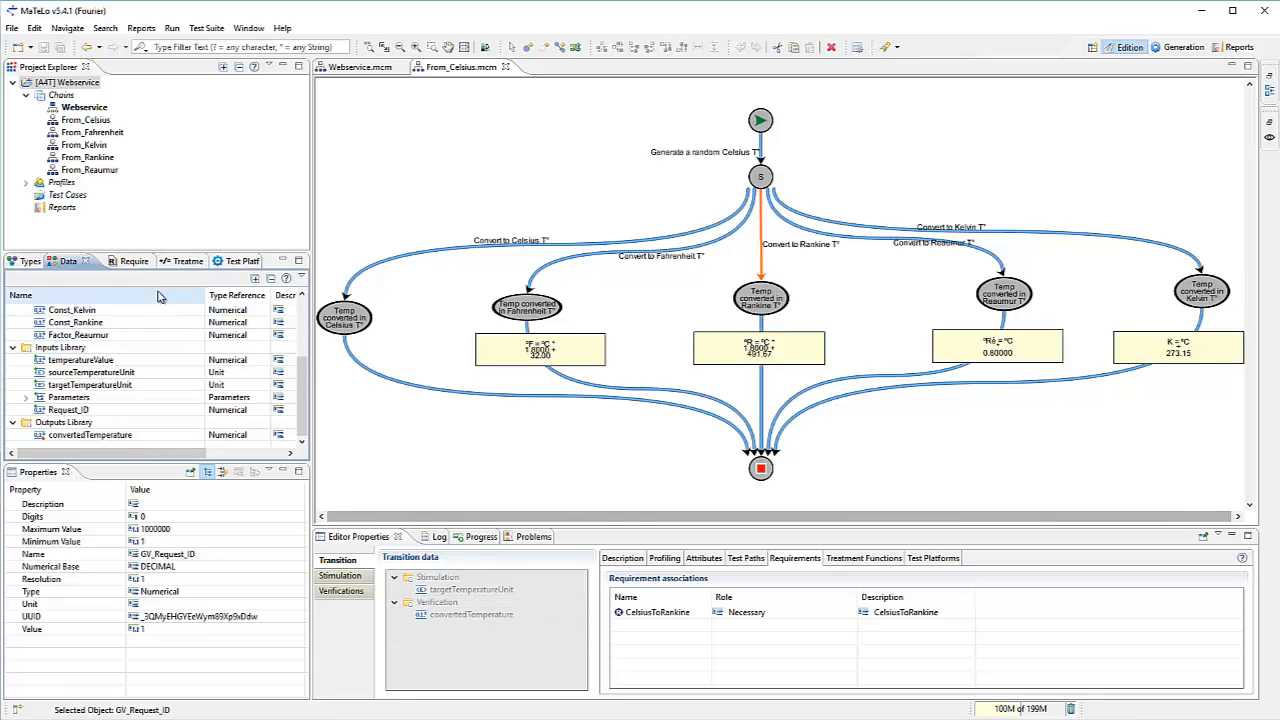
Step: Review the treatment functions library and the assign post-treatment function on the Rankine conversion transition's stimulation
{"action": "left_click", "coordinate": [180, 262]}
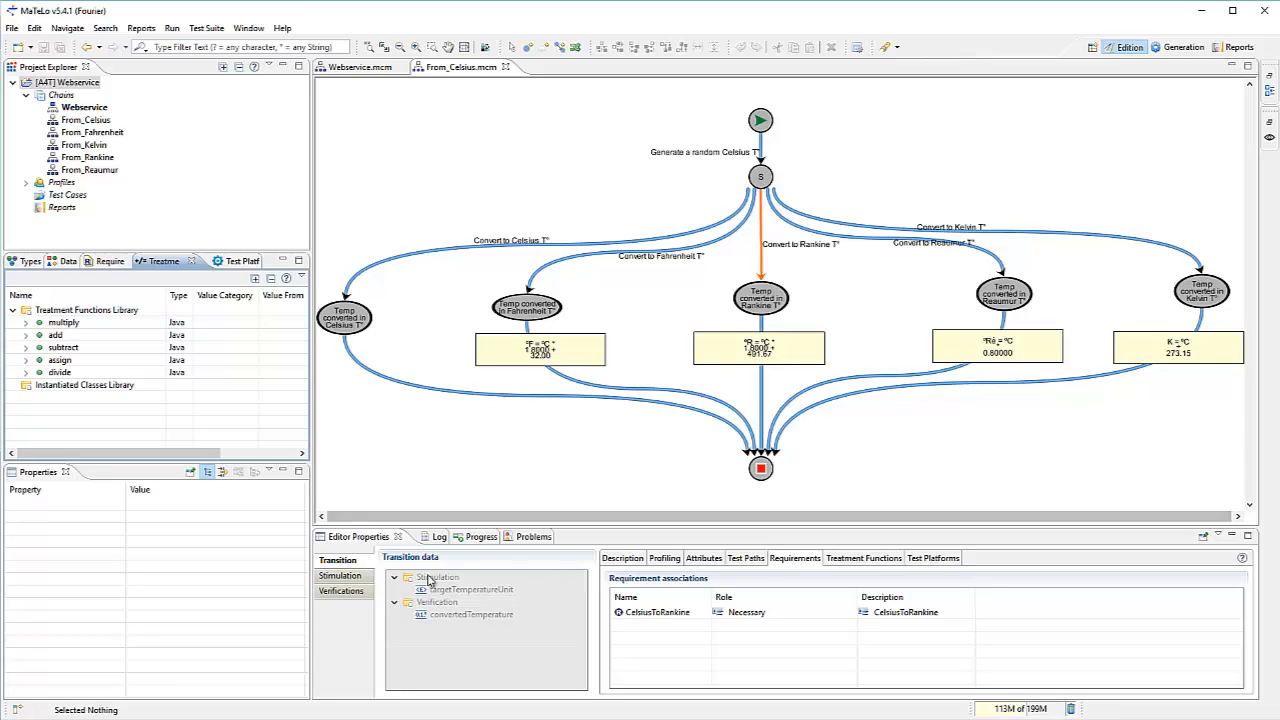
{"action": "left_click", "coordinate": [341, 576]}
{"action": "left_click", "coordinate": [437, 577]}
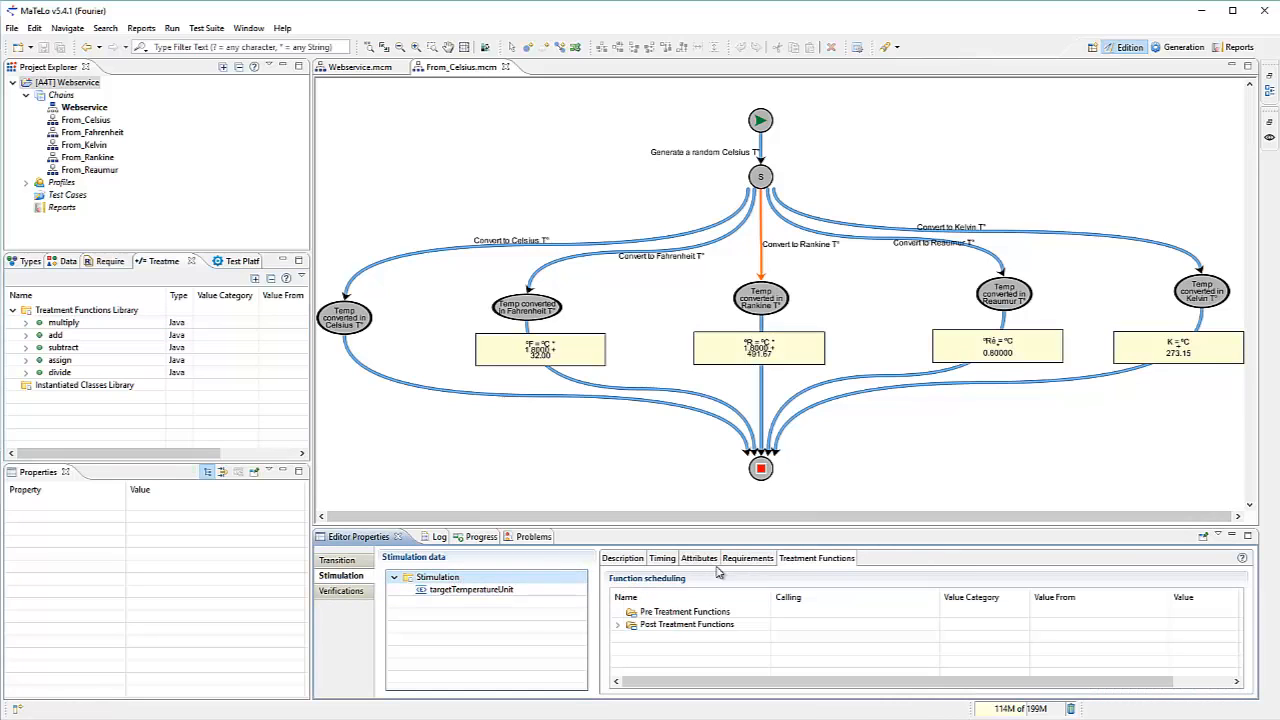
{"action": "left_click", "coordinate": [617, 624]}
{"action": "left_click", "coordinate": [631, 637]}
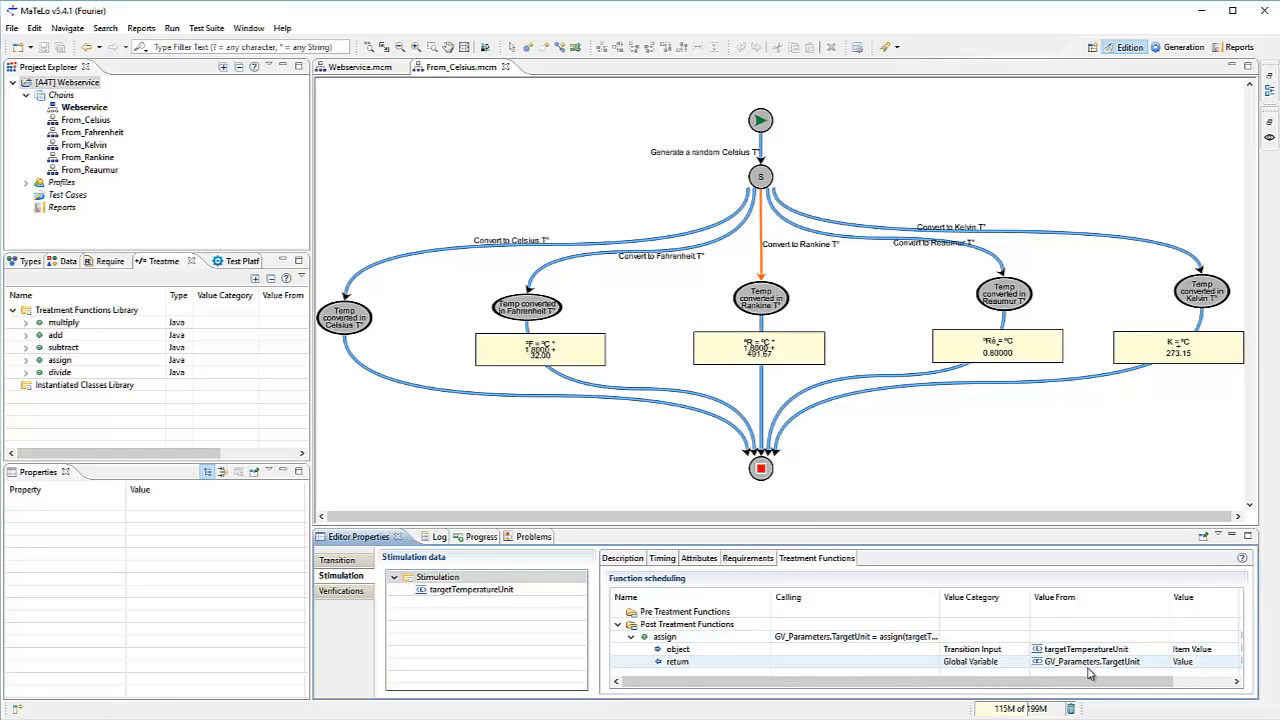
Step: Expand the ConvertTempSOAPUI operation's parameters in the test platforms library and open the Header operation's script
{"action": "left_click", "coordinate": [236, 262]}
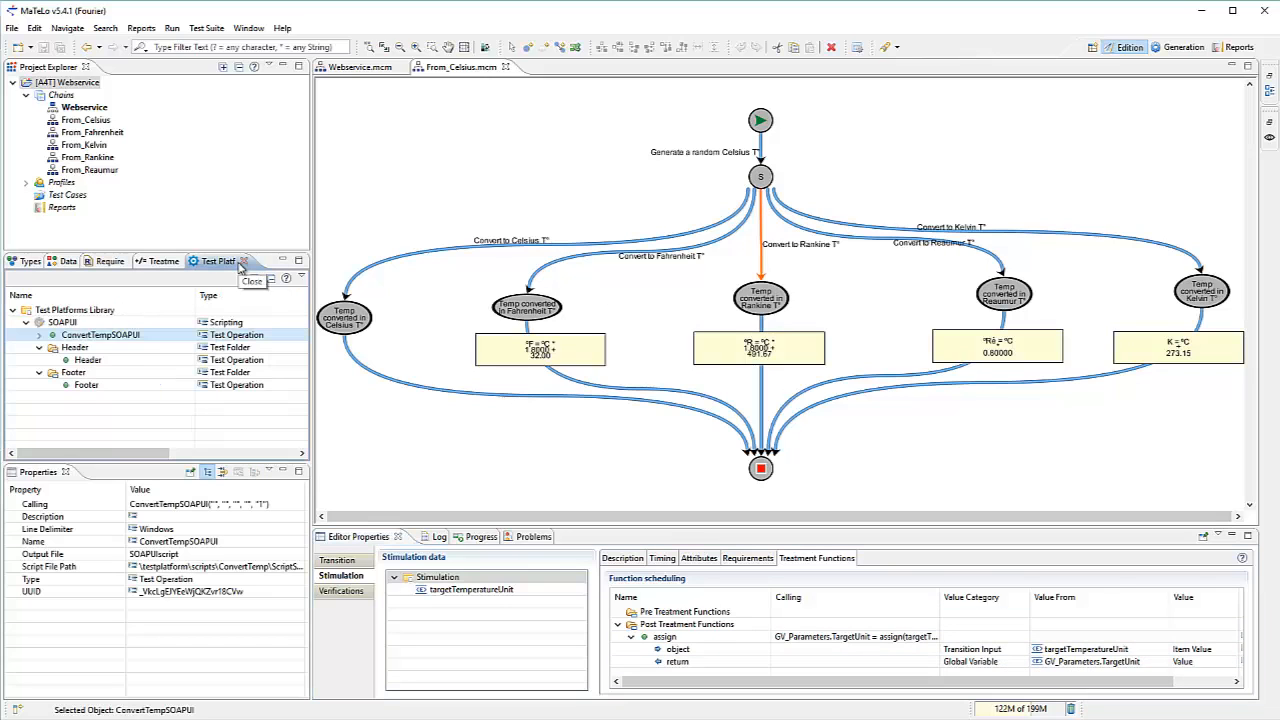
{"action": "left_click", "coordinate": [40, 335]}
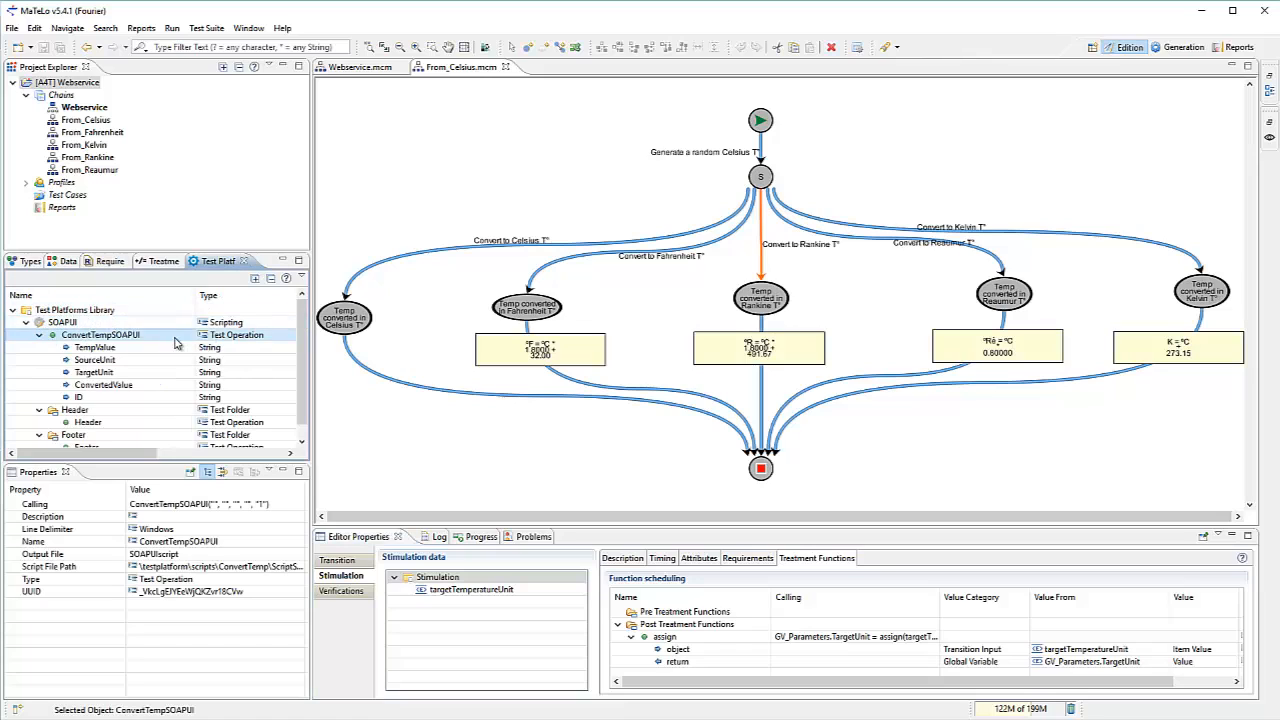
{"action": "scroll", "coordinate": [143, 330], "scroll_direction": "down", "scroll_amount": 1}
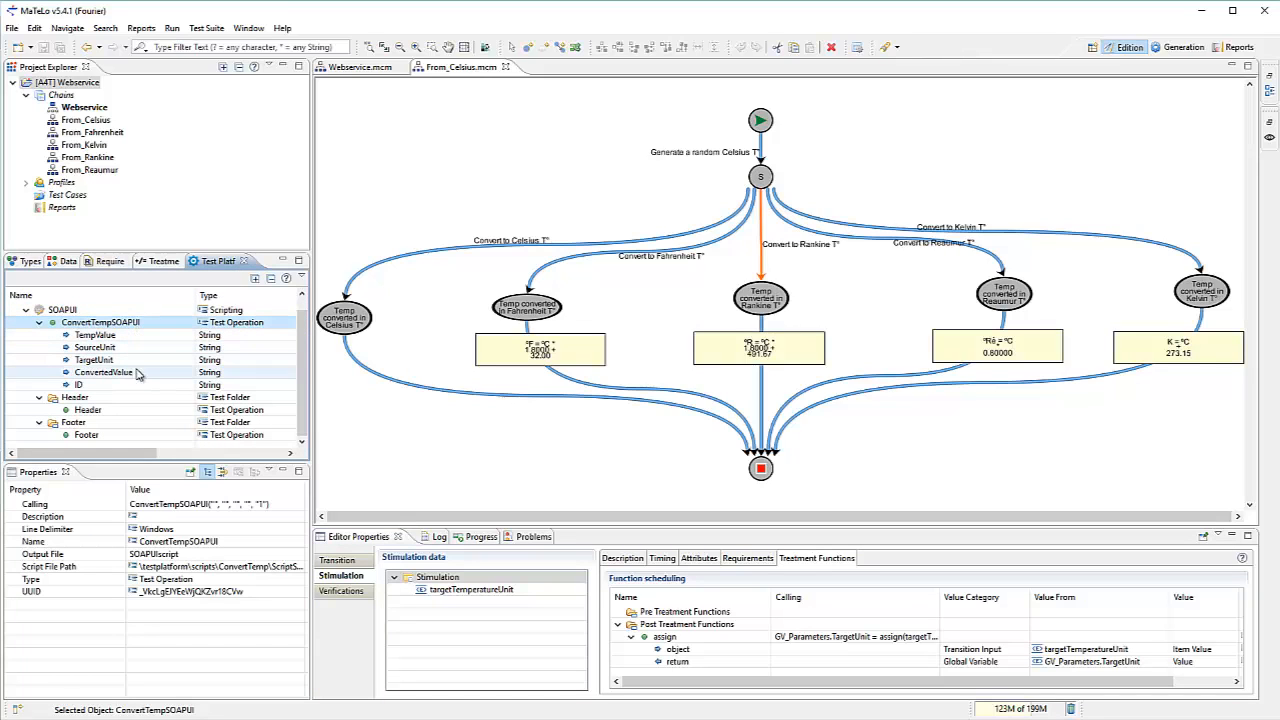
{"action": "right_click", "coordinate": [106, 415]}
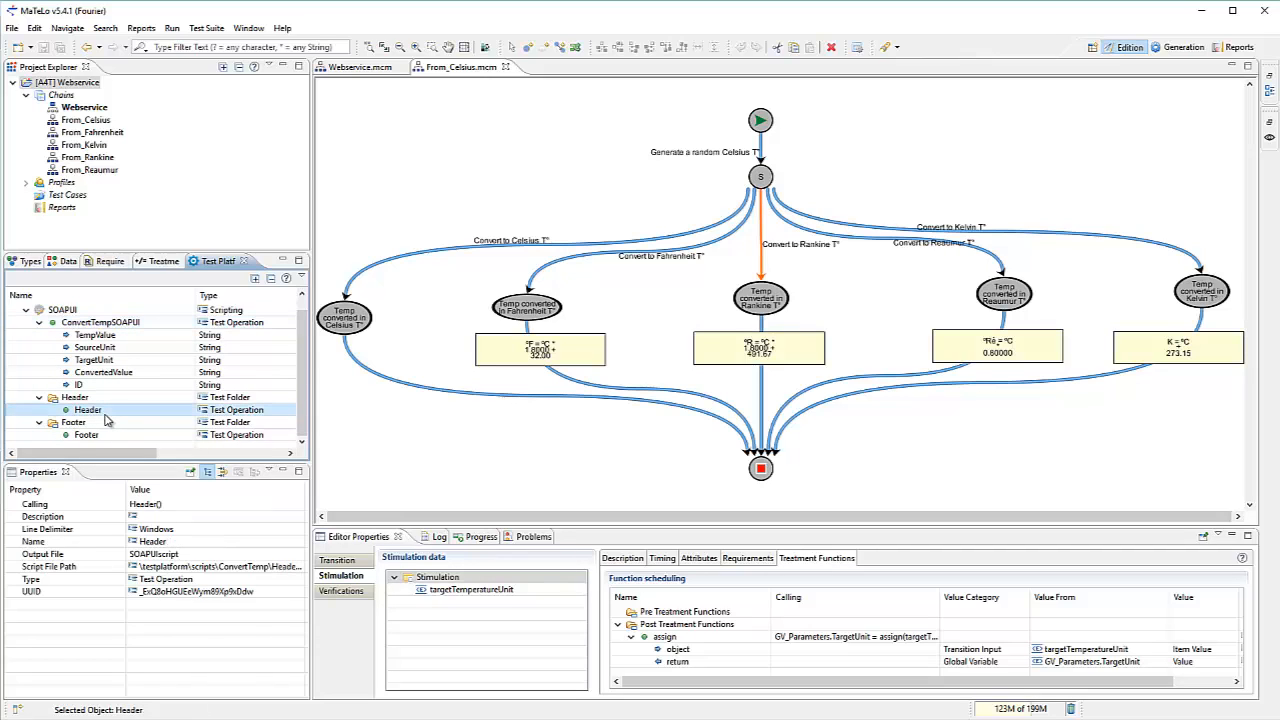
{"action": "left_click", "coordinate": [160, 570]}
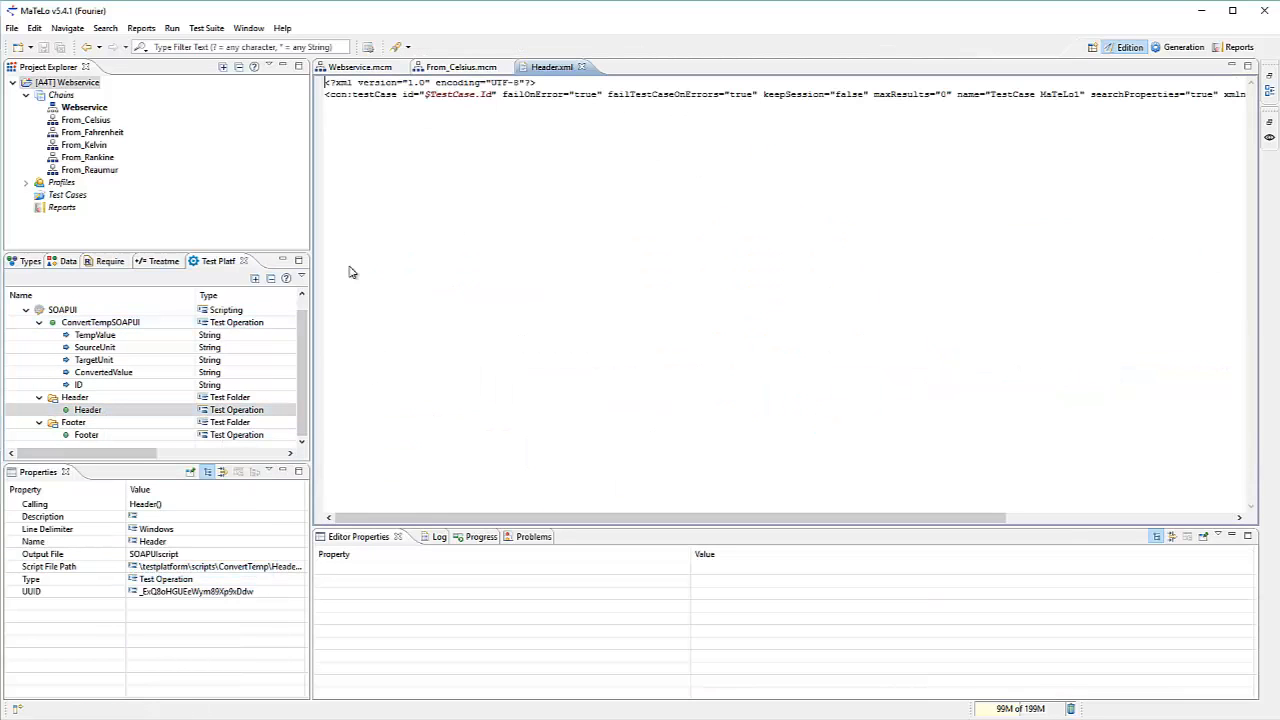
Step: Open the ConvertTempSOAPUI operation's script and highlight its request variables and the $ConvertedValue token in the assertion
{"action": "right_click", "coordinate": [88, 323]}
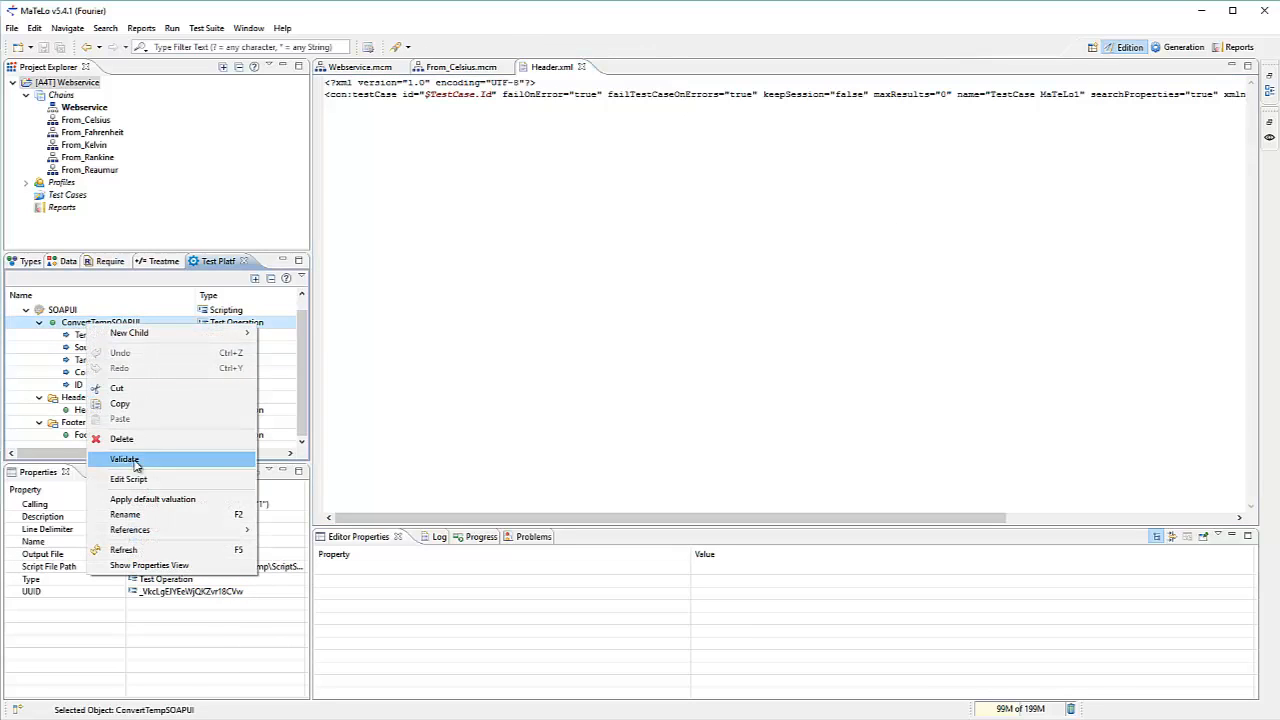
{"action": "left_click", "coordinate": [135, 479]}
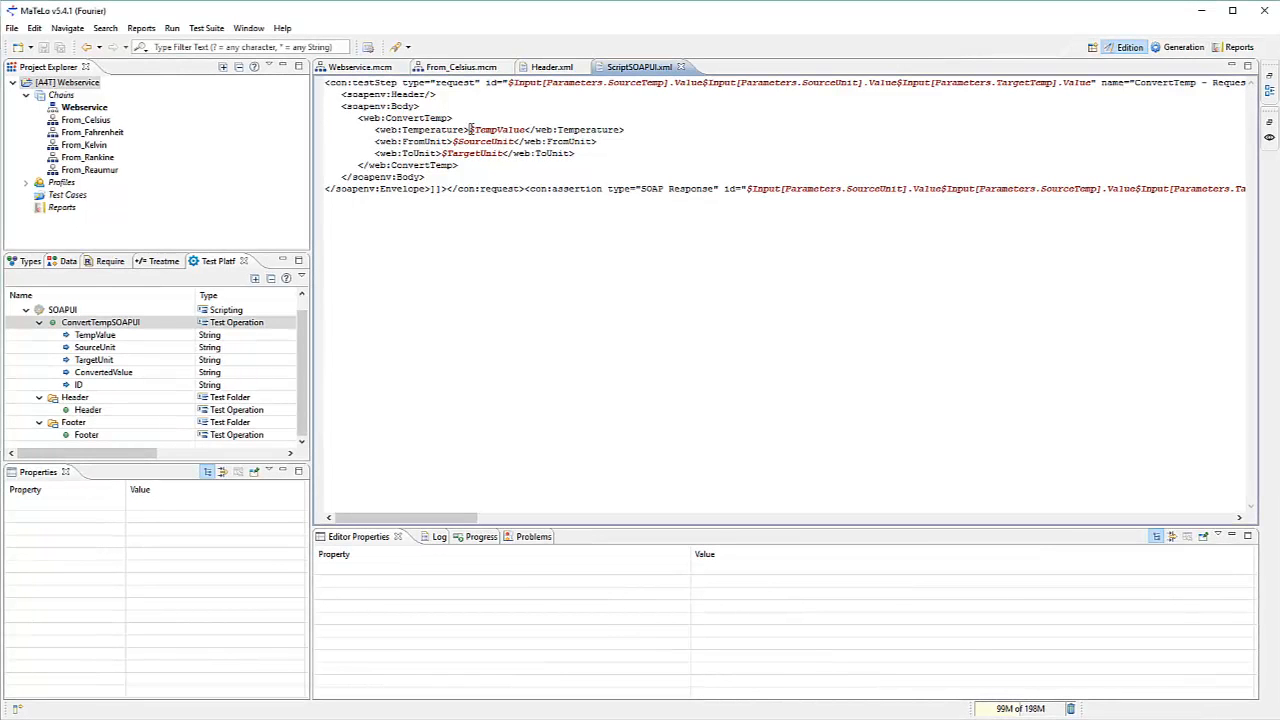
{"action": "left_click_drag", "start_coordinate": [468, 130], "coordinate": [505, 153]}
{"action": "left_click_drag", "start_coordinate": [430, 518], "coordinate": [730, 517]}
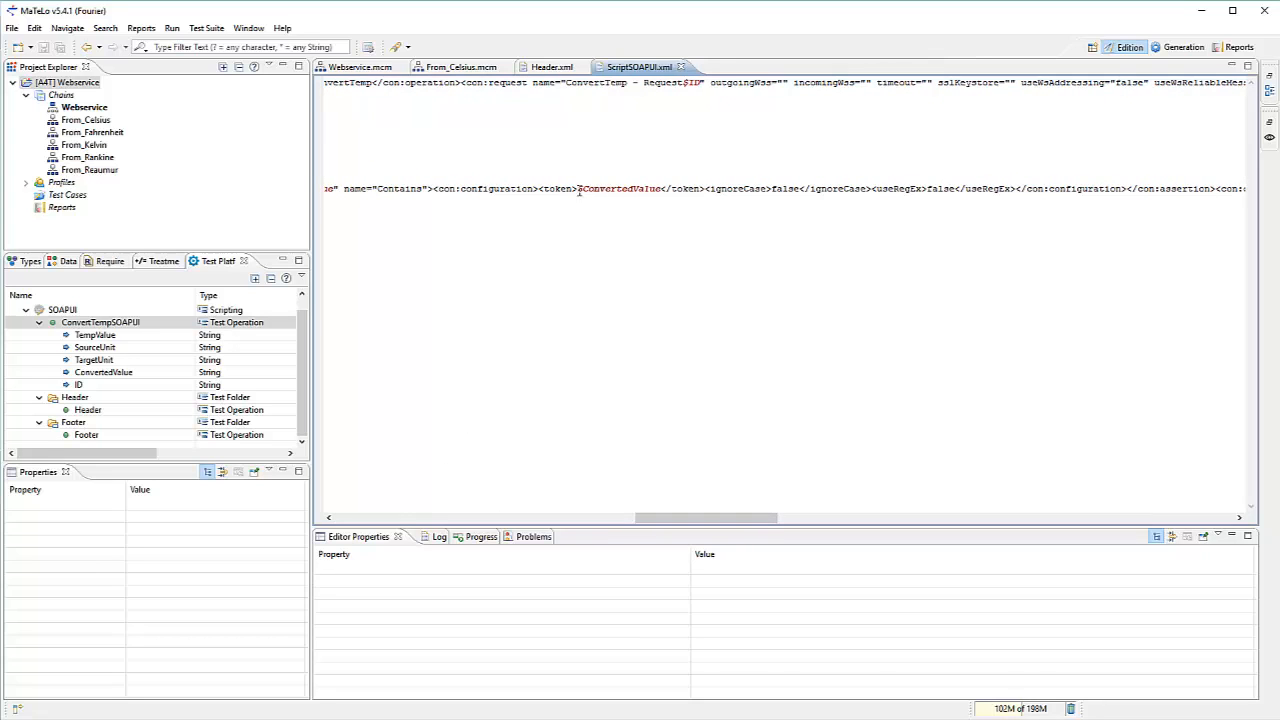
{"action": "left_click_drag", "start_coordinate": [577, 188], "coordinate": [662, 188]}
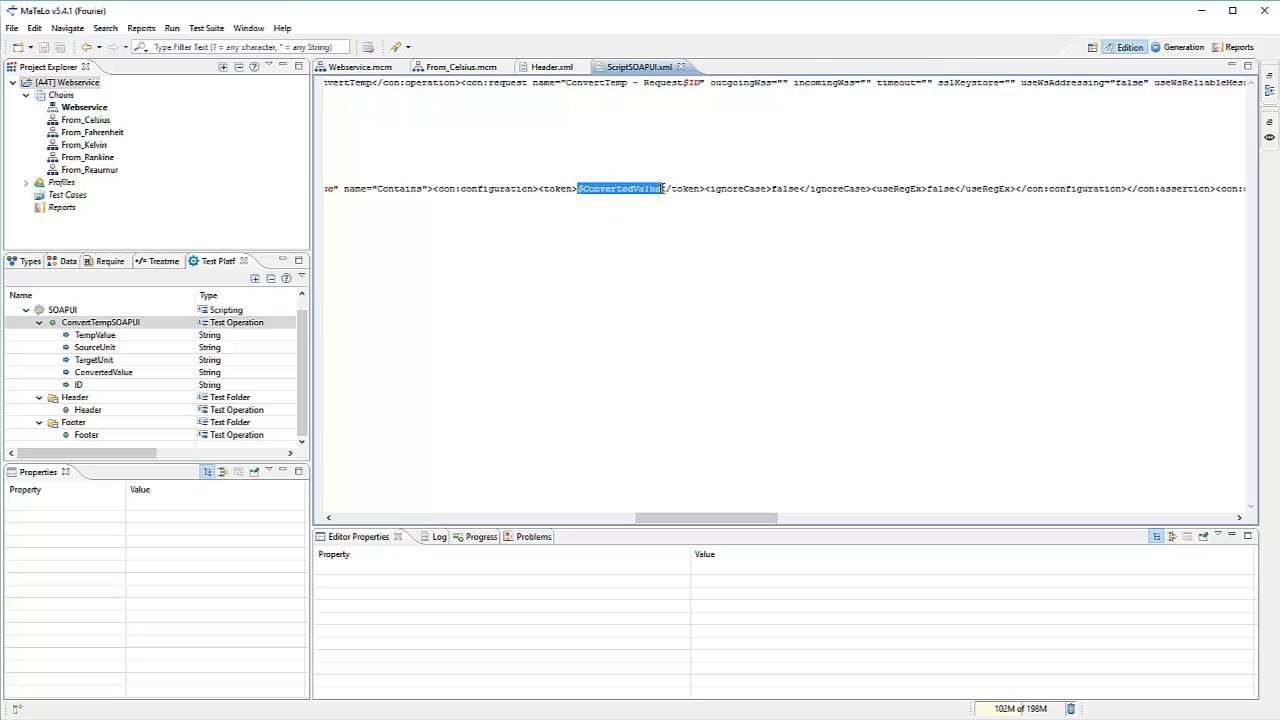
Step: Return to the Webservice chain and switch to the Generation perspective
{"action": "left_click", "coordinate": [355, 67]}
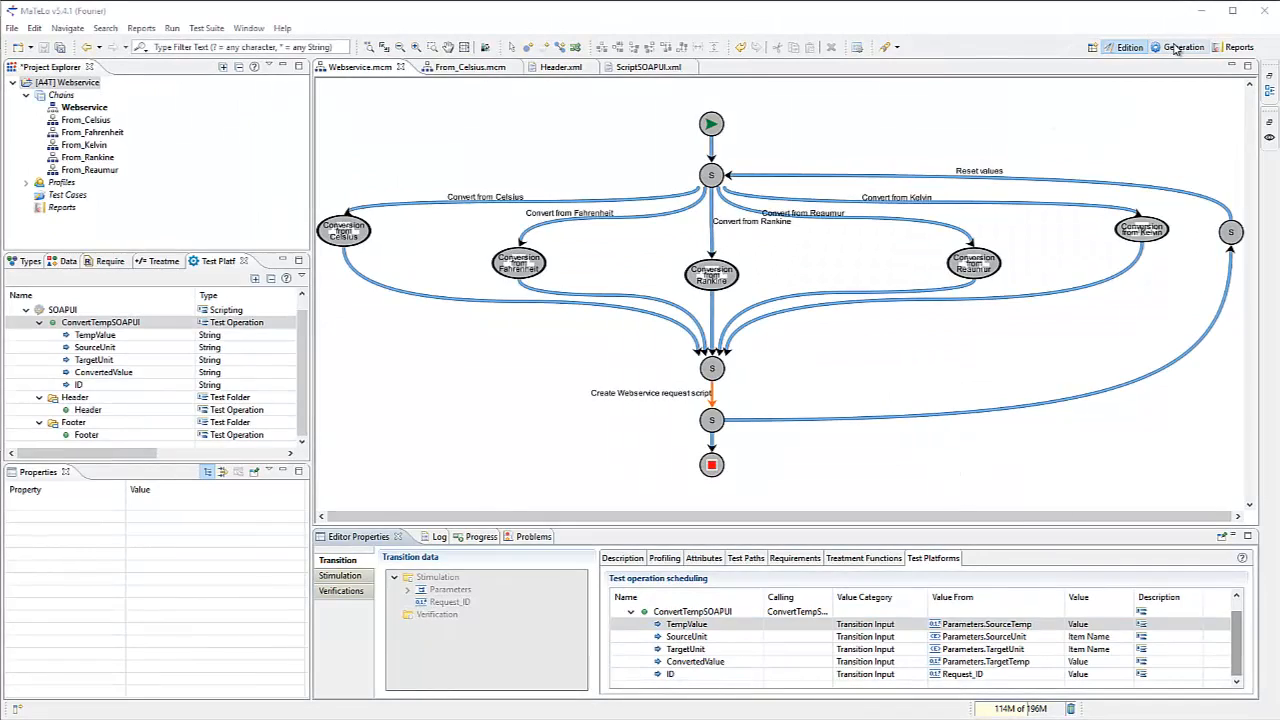
{"action": "left_click", "coordinate": [1177, 48]}
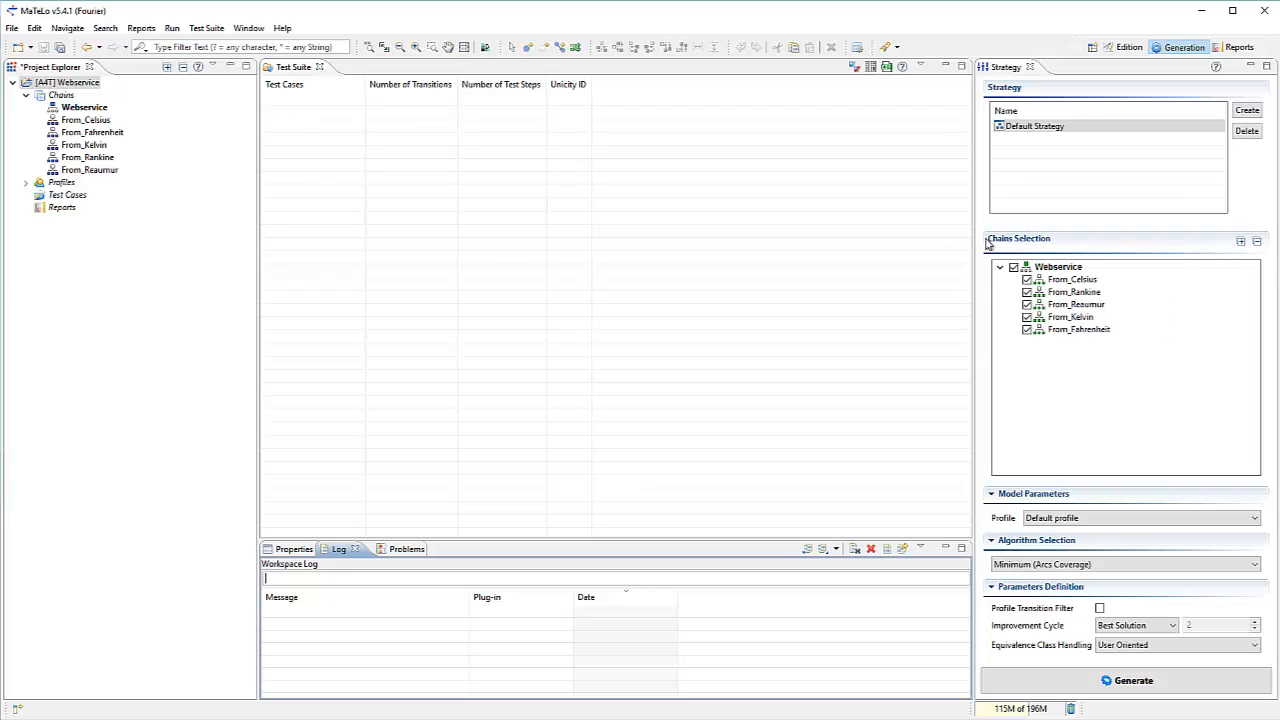
Step: Generate a test suite from all Webservice chains using the Default profile and the Minimum (Arcs Coverage) algorithm
{"action": "left_click", "coordinate": [1182, 566]}
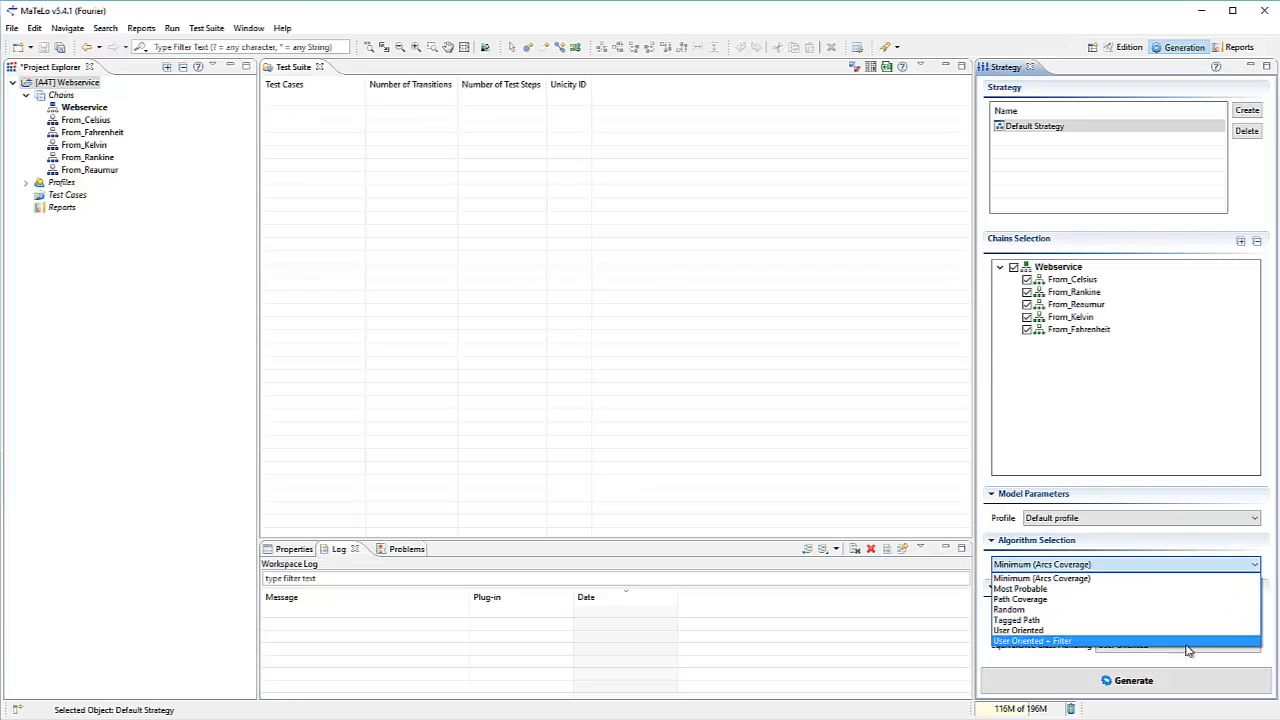
{"action": "left_click", "coordinate": [1163, 580]}
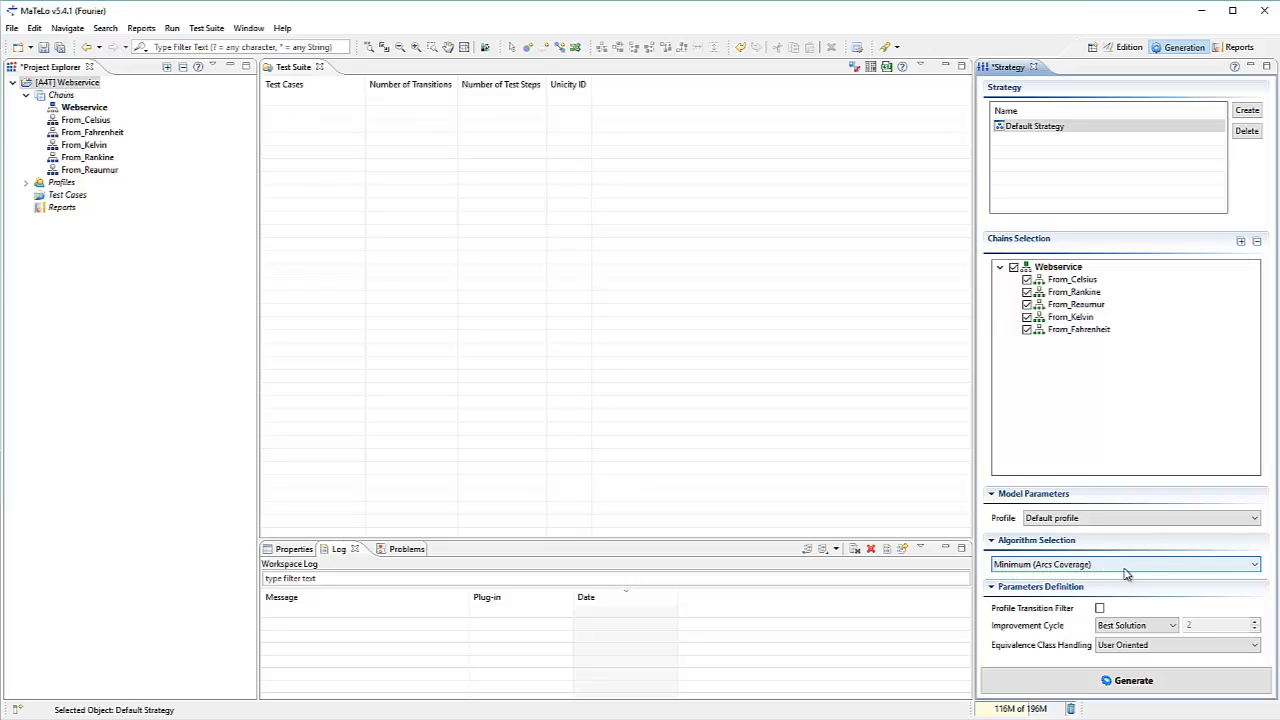
{"action": "left_click", "coordinate": [1125, 686]}
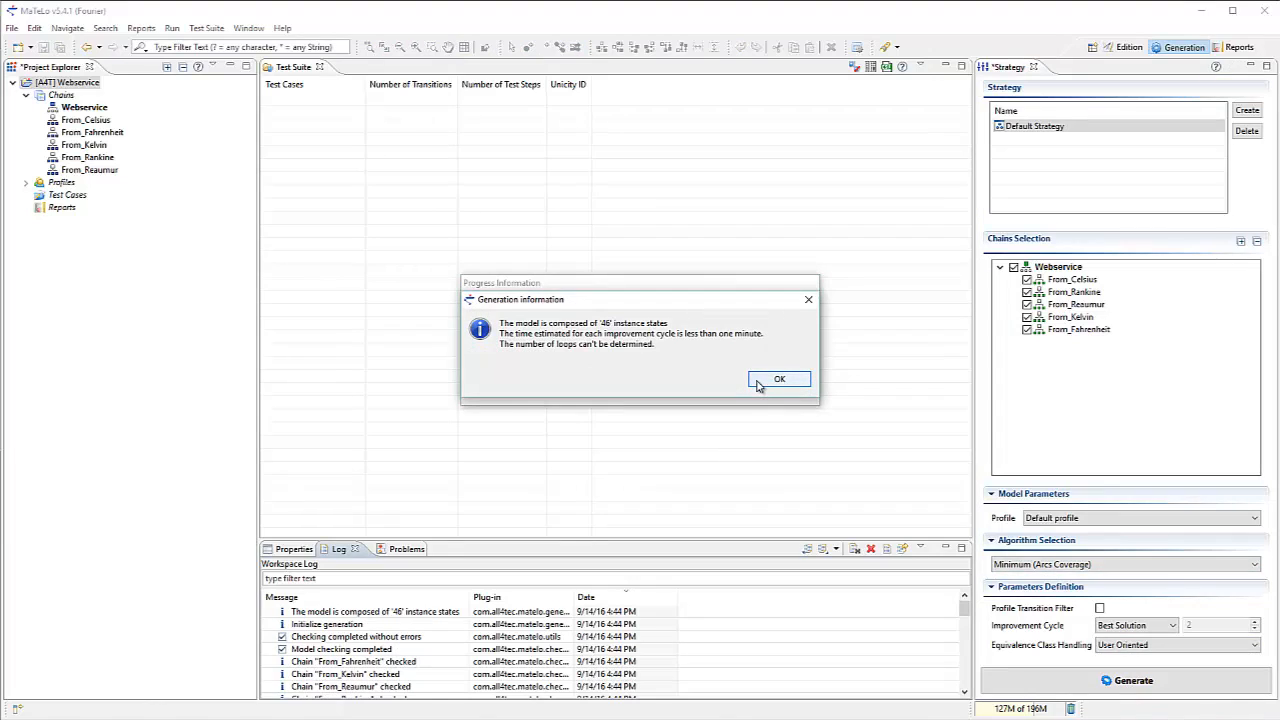
{"action": "left_click", "coordinate": [757, 386]}
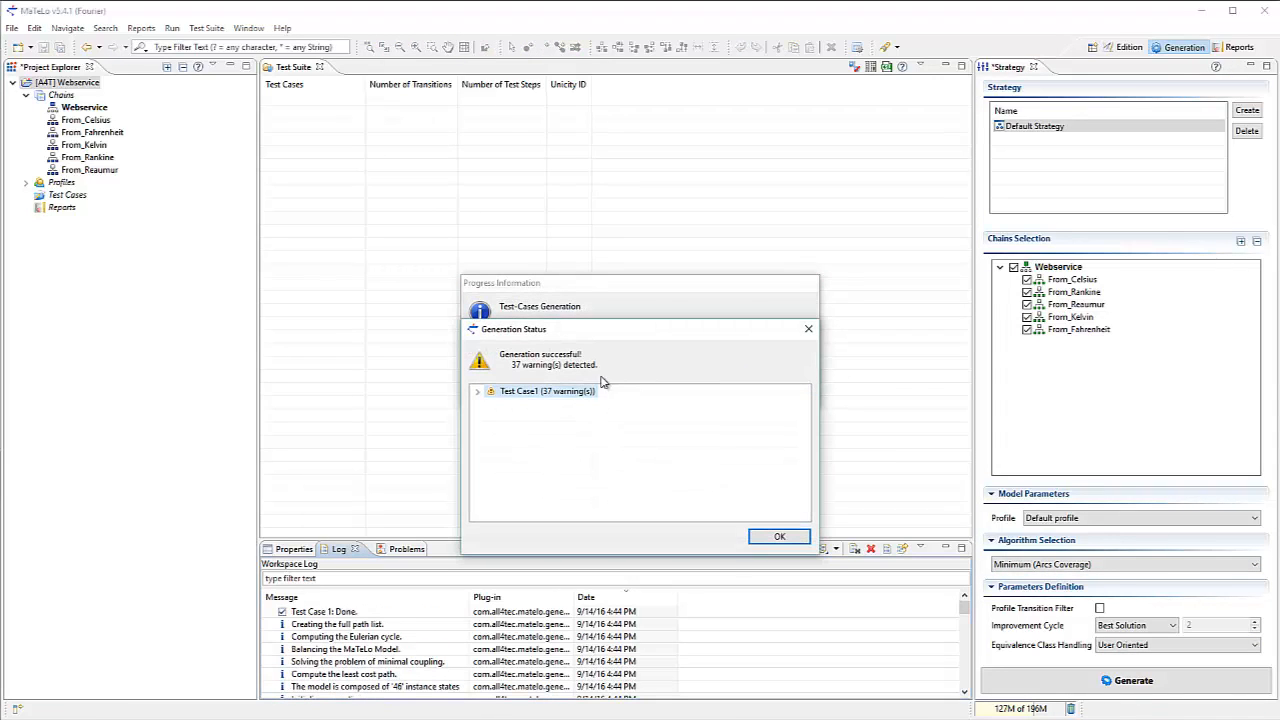
Step: Inspect Test Case1's generation warnings down to the "Create Webservice request script" transition's treatment function, and dismiss the generation status
{"action": "left_click", "coordinate": [478, 393]}
{"action": "left_click", "coordinate": [491, 404]}
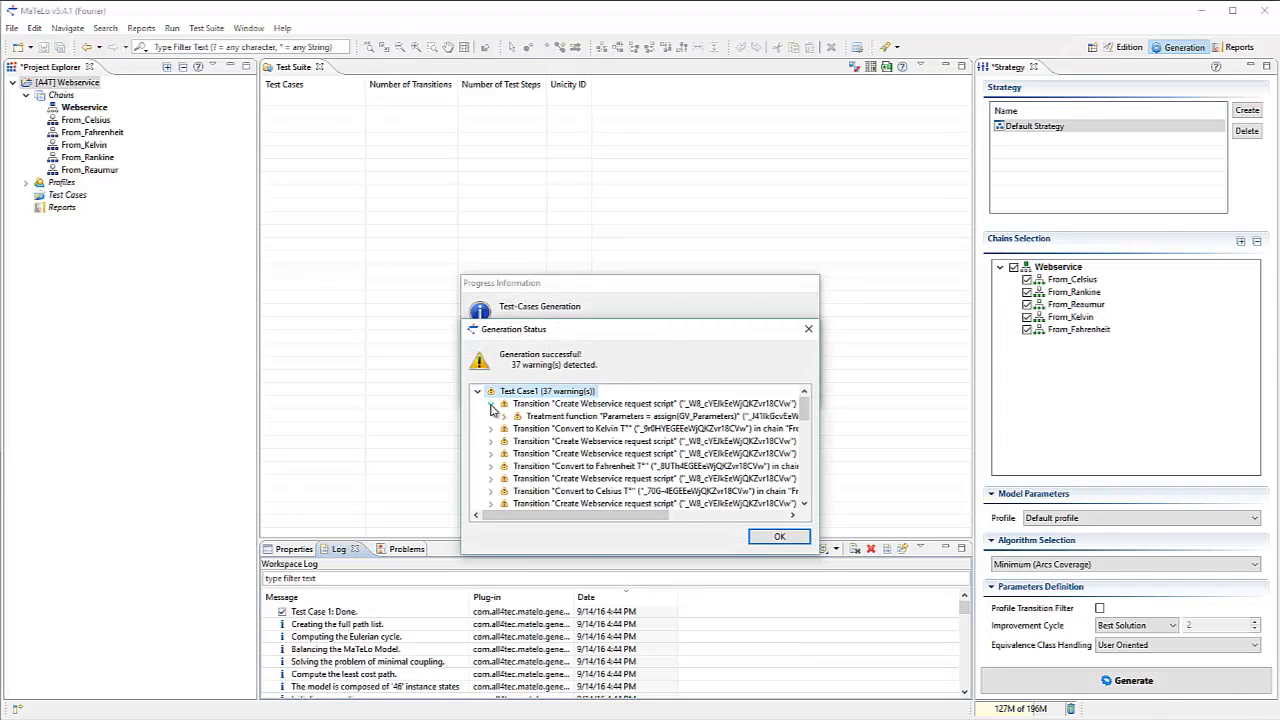
{"action": "left_click", "coordinate": [504, 417]}
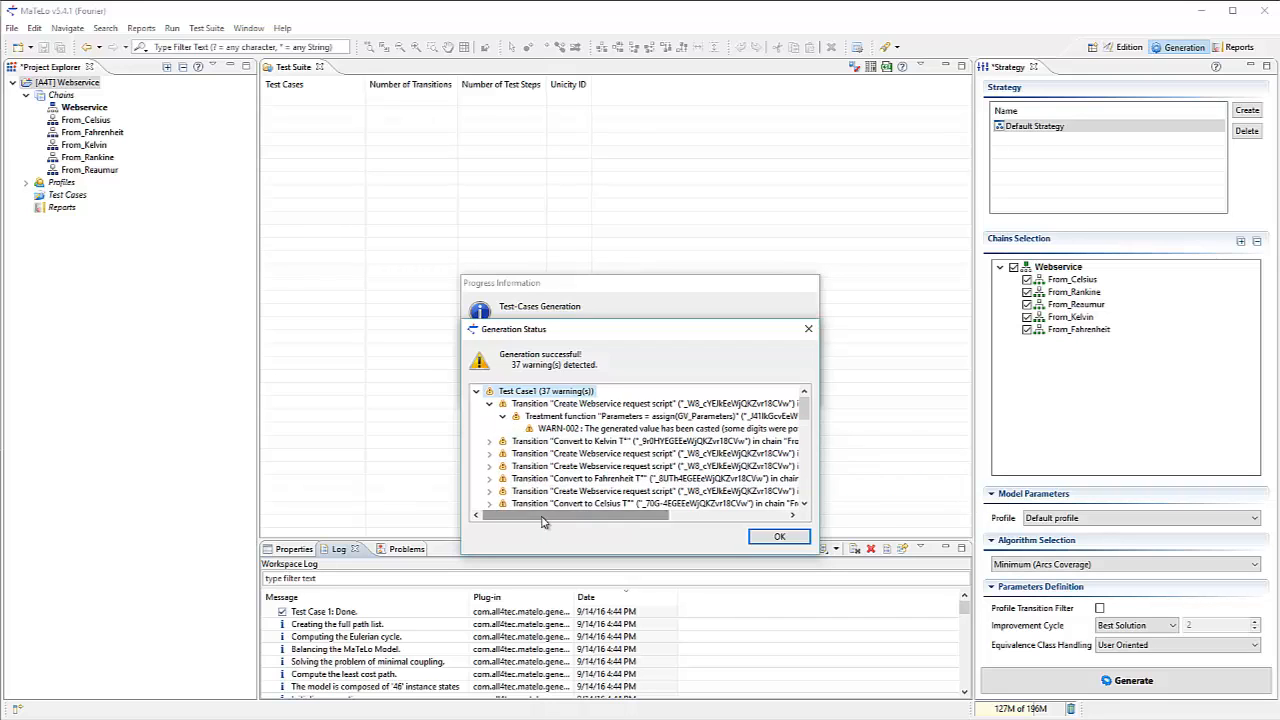
{"action": "scroll", "coordinate": [552, 505], "scroll_direction": "right", "scroll_amount": 1}
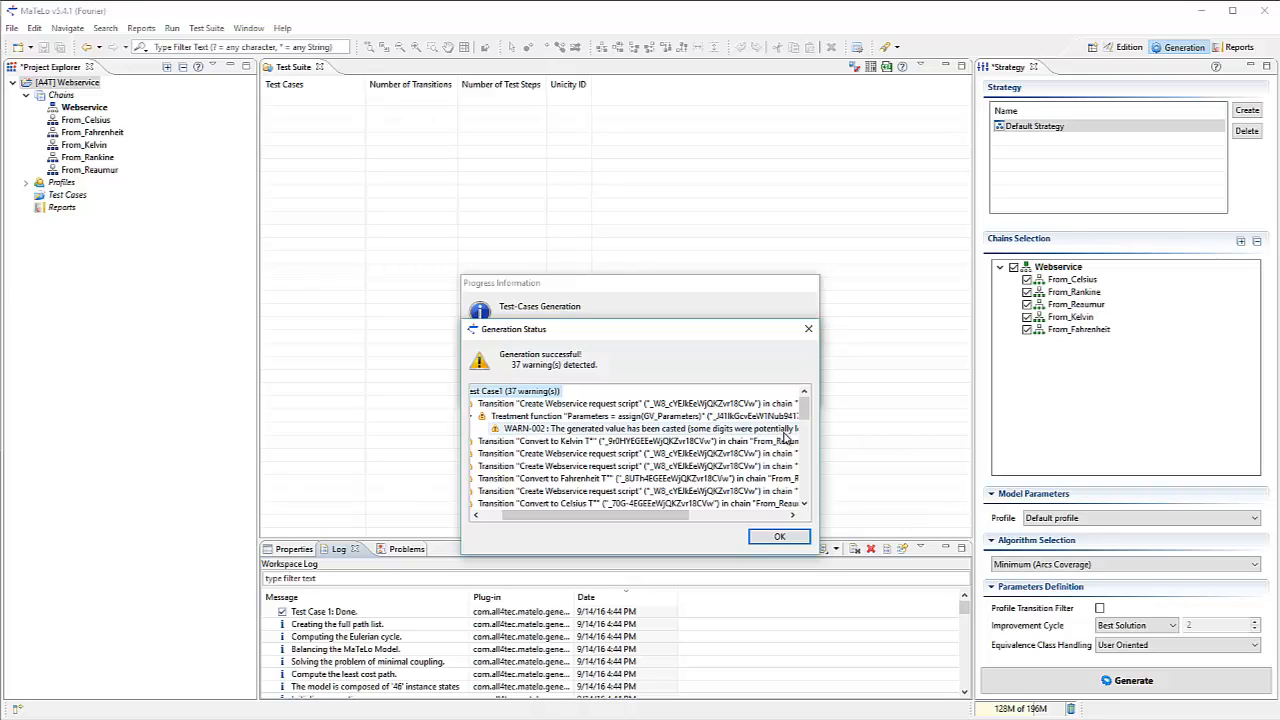
{"action": "left_click", "coordinate": [779, 538]}
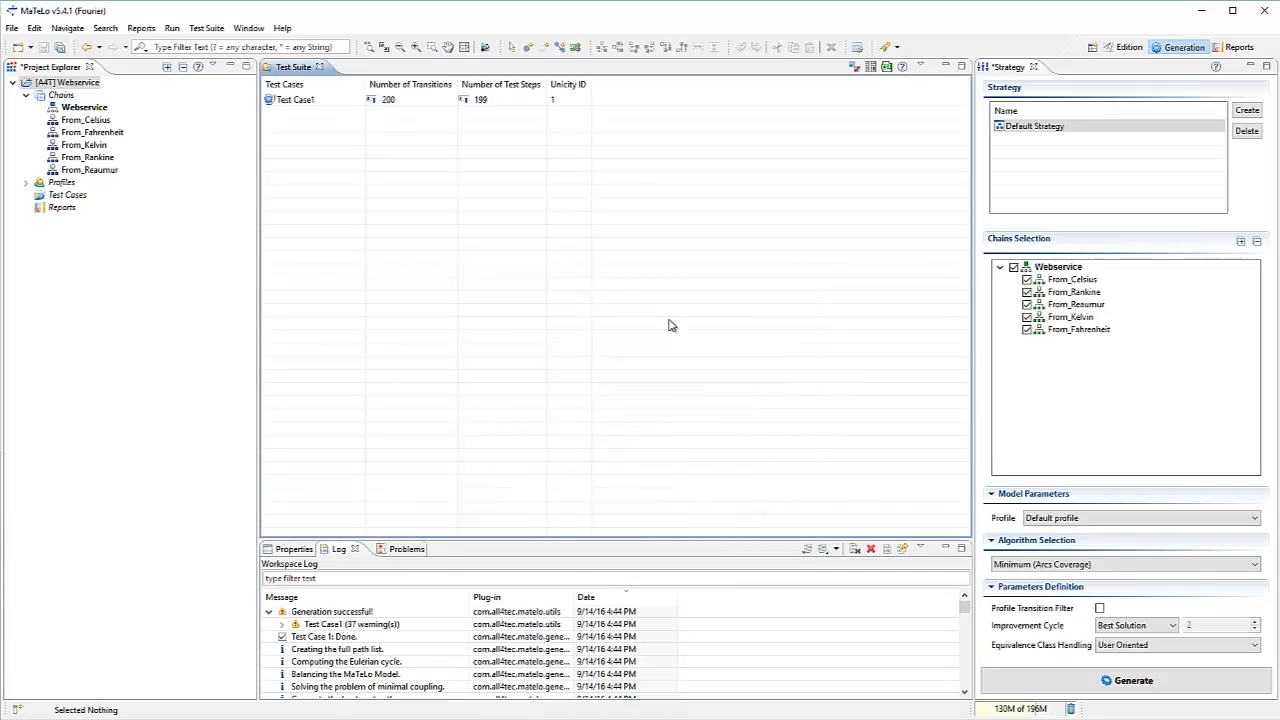
Step: Open the generated Test Case1 in its html view and maximize the editor
{"action": "double_click", "coordinate": [294, 103]}
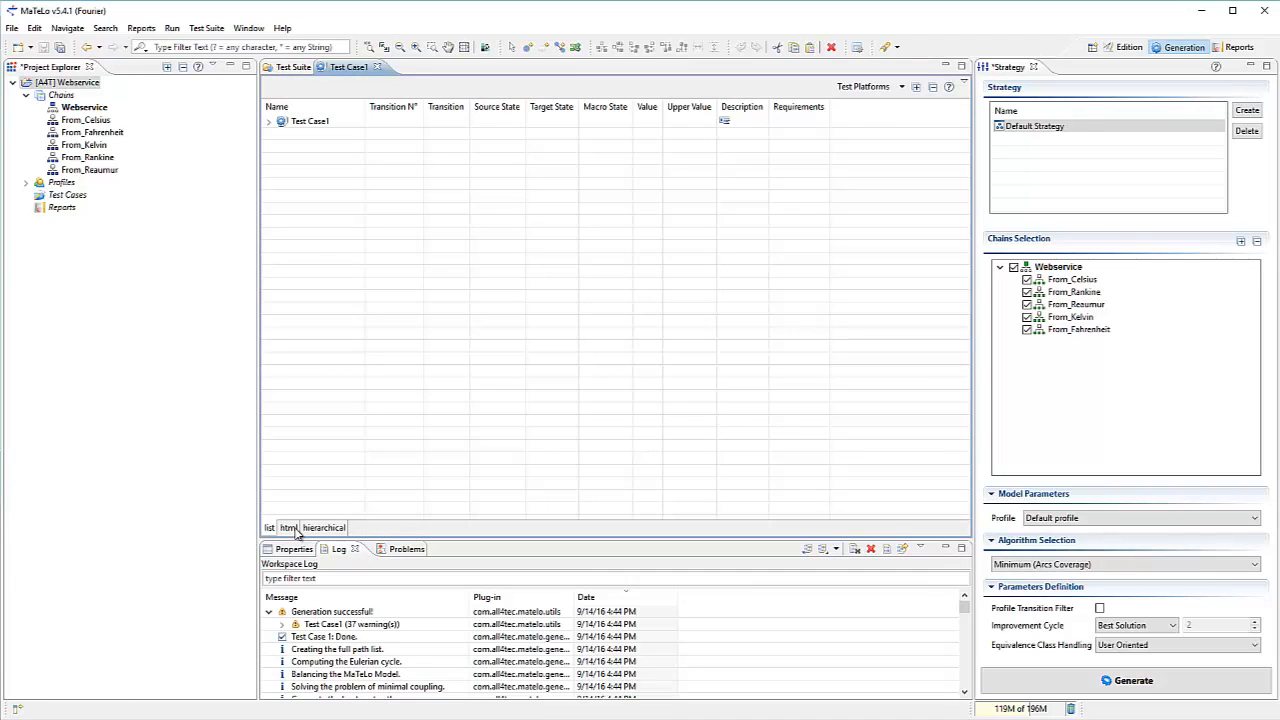
{"action": "left_click", "coordinate": [295, 530]}
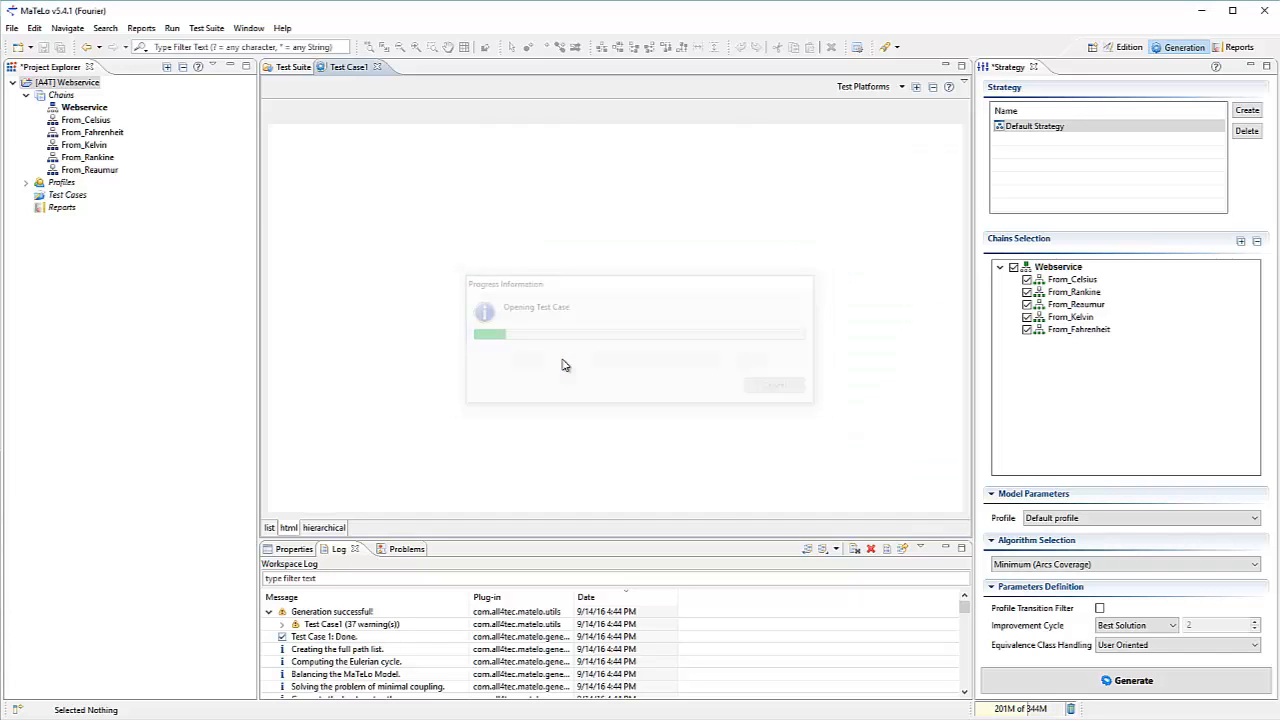
{"action": "double_click", "coordinate": [325, 67]}
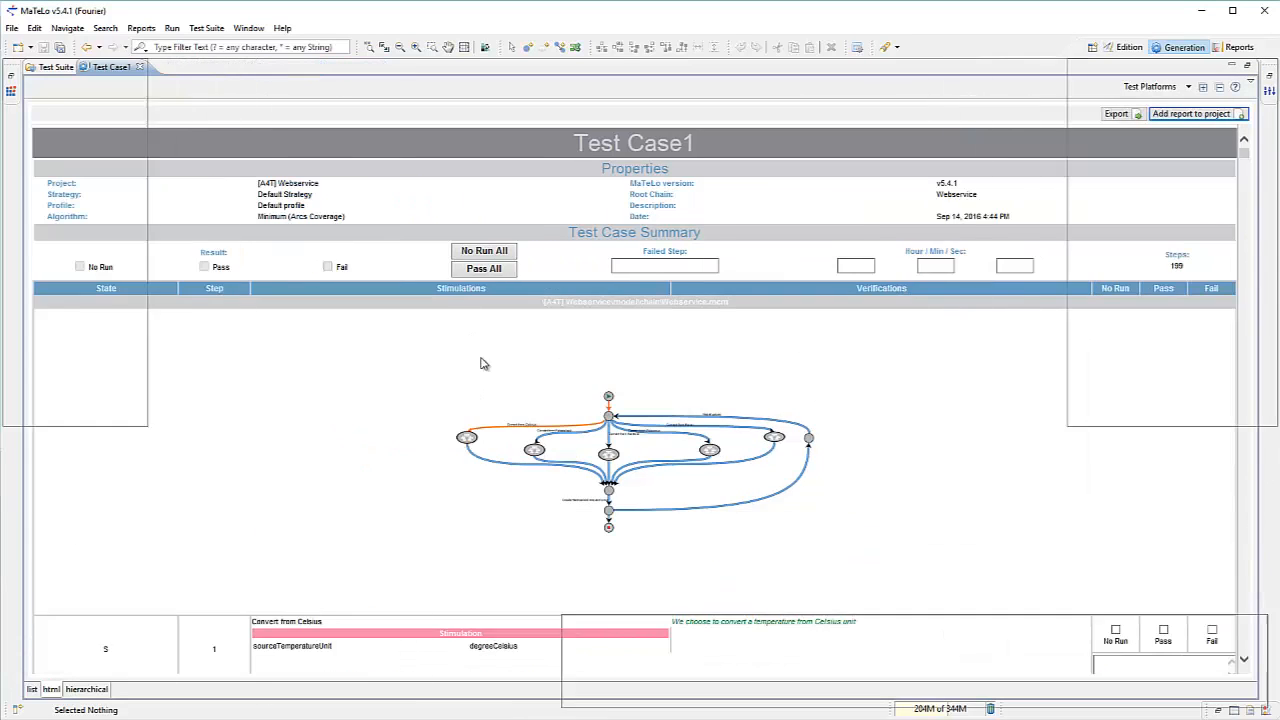
Step: Read through Test Case1's steps, stimulations, verifications, requirements and chain diagrams, and close the test case with the editor restored to normal size
{"action": "scroll", "coordinate": [480, 380], "scroll_direction": "down", "scroll_amount": 5}
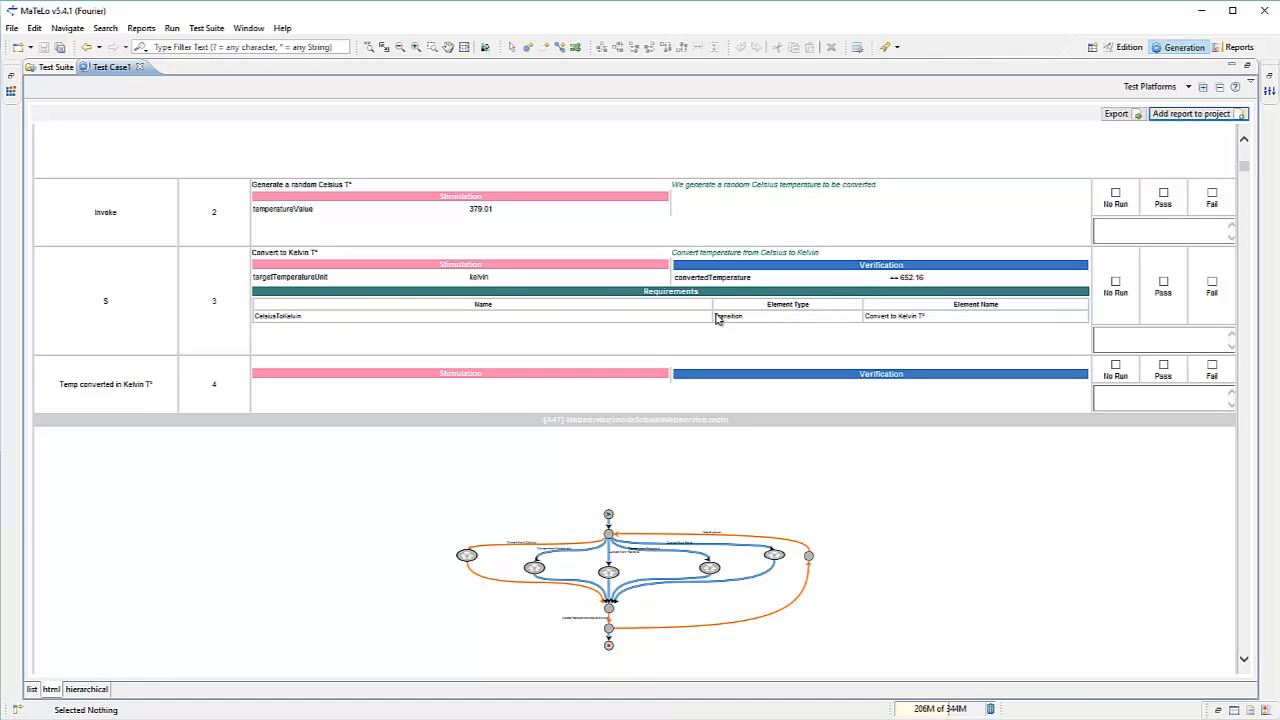
{"action": "scroll", "coordinate": [622, 347], "scroll_direction": "down", "scroll_amount": 5}
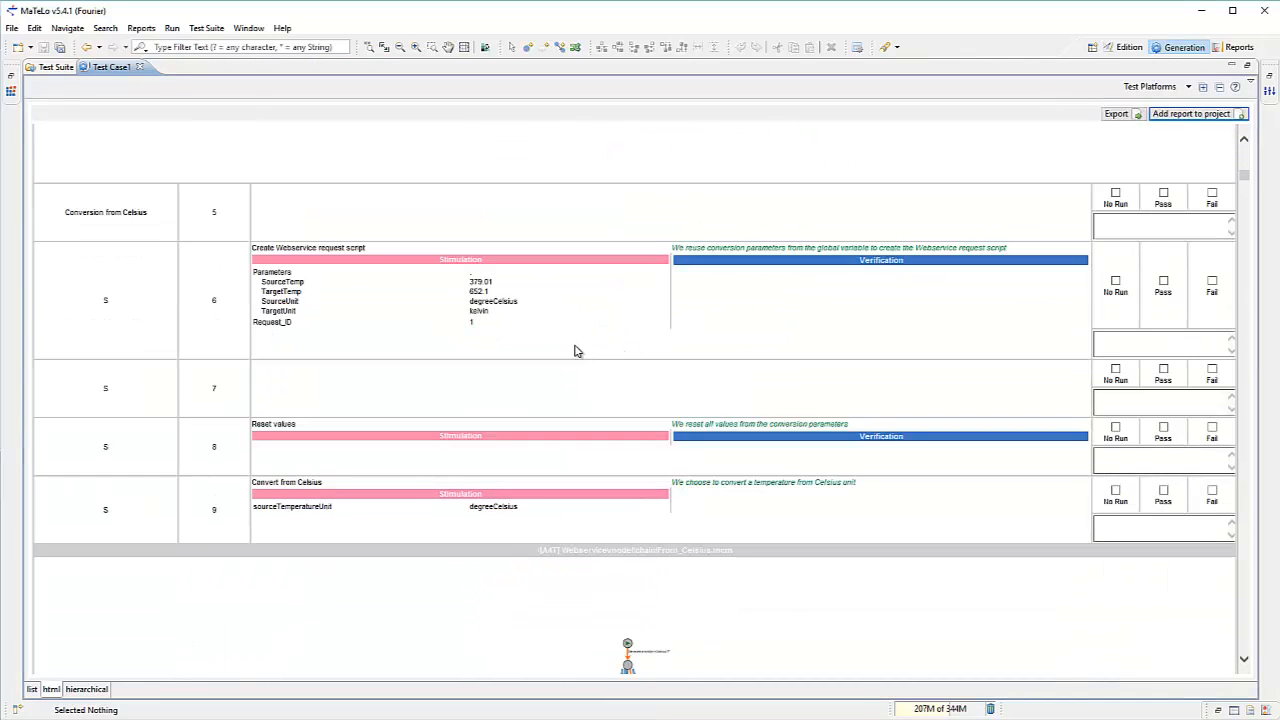
{"action": "scroll", "coordinate": [563, 389], "scroll_direction": "down", "scroll_amount": 3}
{"action": "scroll", "coordinate": [563, 391], "scroll_direction": "down", "scroll_amount": 2}
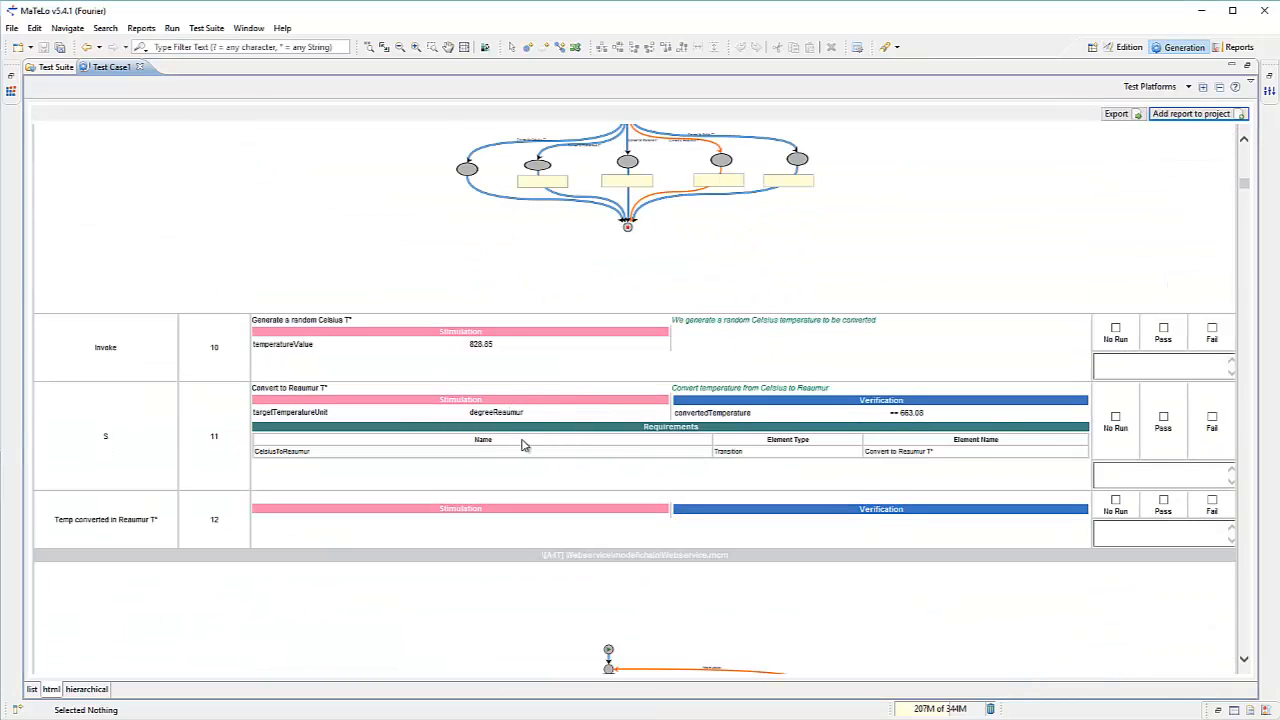
{"action": "scroll", "coordinate": [700, 415], "scroll_direction": "down", "scroll_amount": 15}
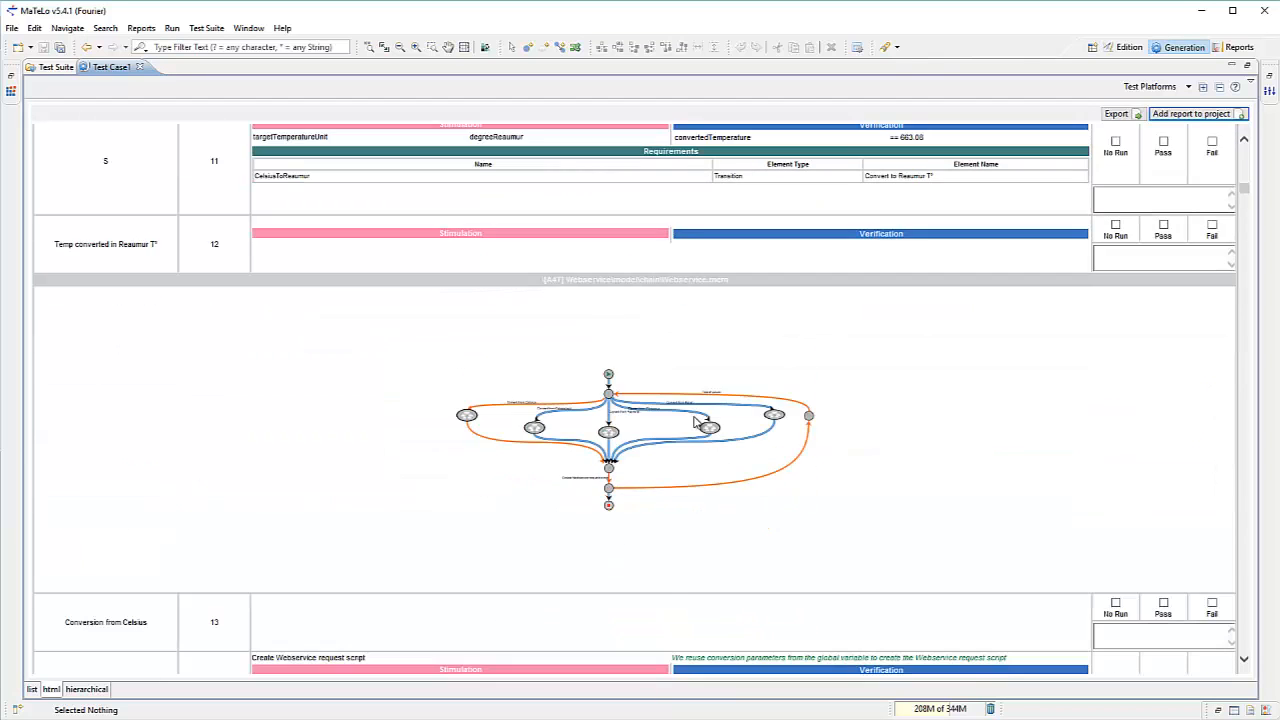
{"action": "scroll", "coordinate": [640, 433], "scroll_direction": "down", "scroll_amount": 9}
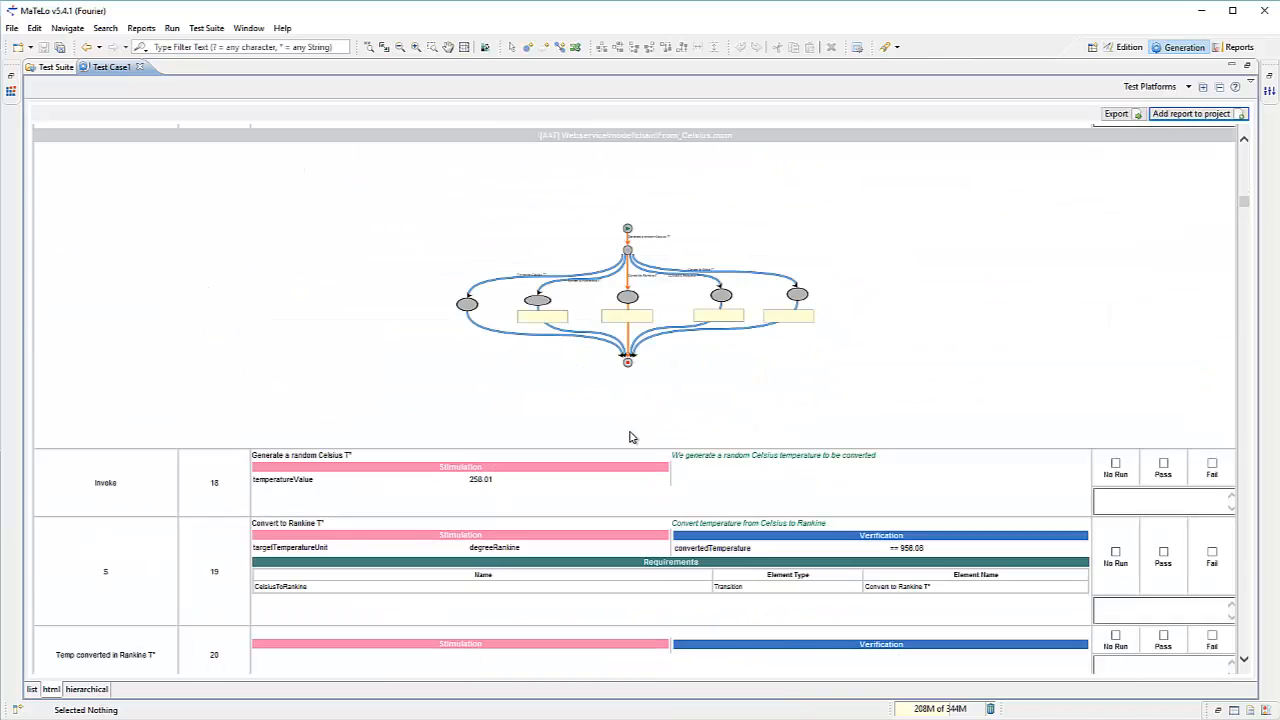
{"action": "double_click", "coordinate": [117, 70]}
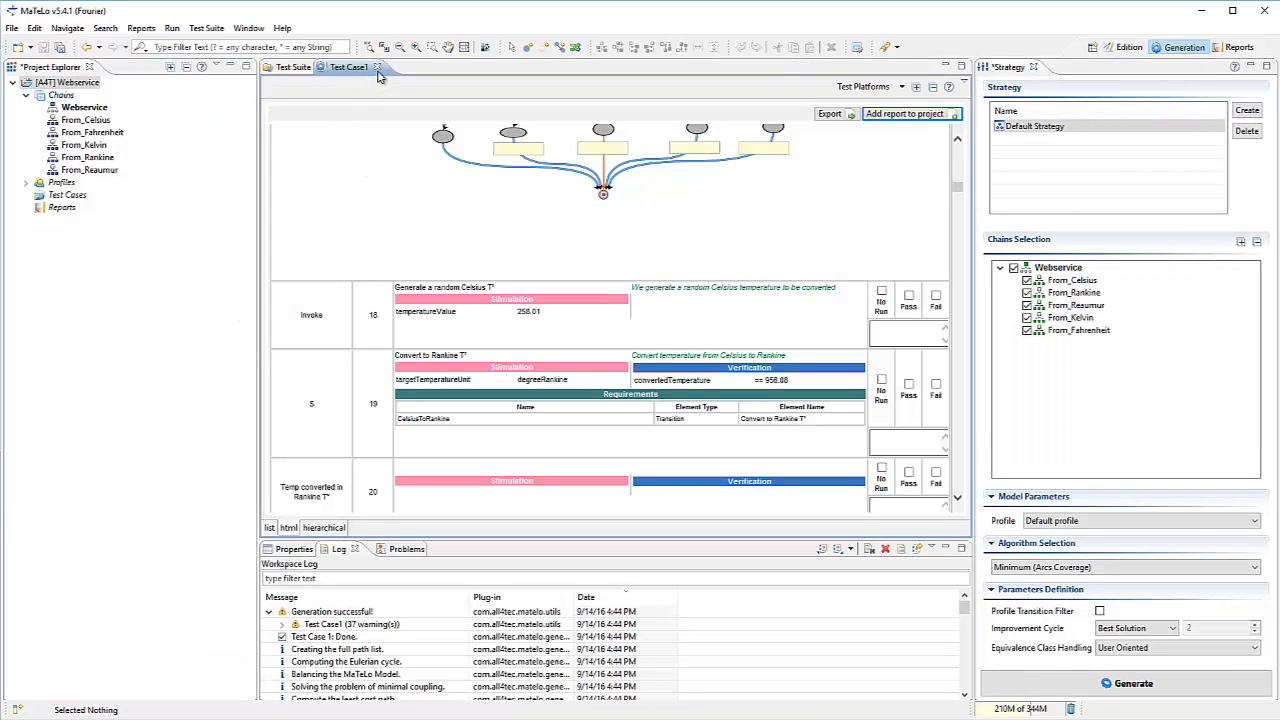
{"action": "left_click", "coordinate": [377, 66]}
Step: Add Test Case1 to the project and export it to a script for the SOAPUI test platform, one test case by file, saving the project when asked
{"action": "right_click", "coordinate": [305, 106]}
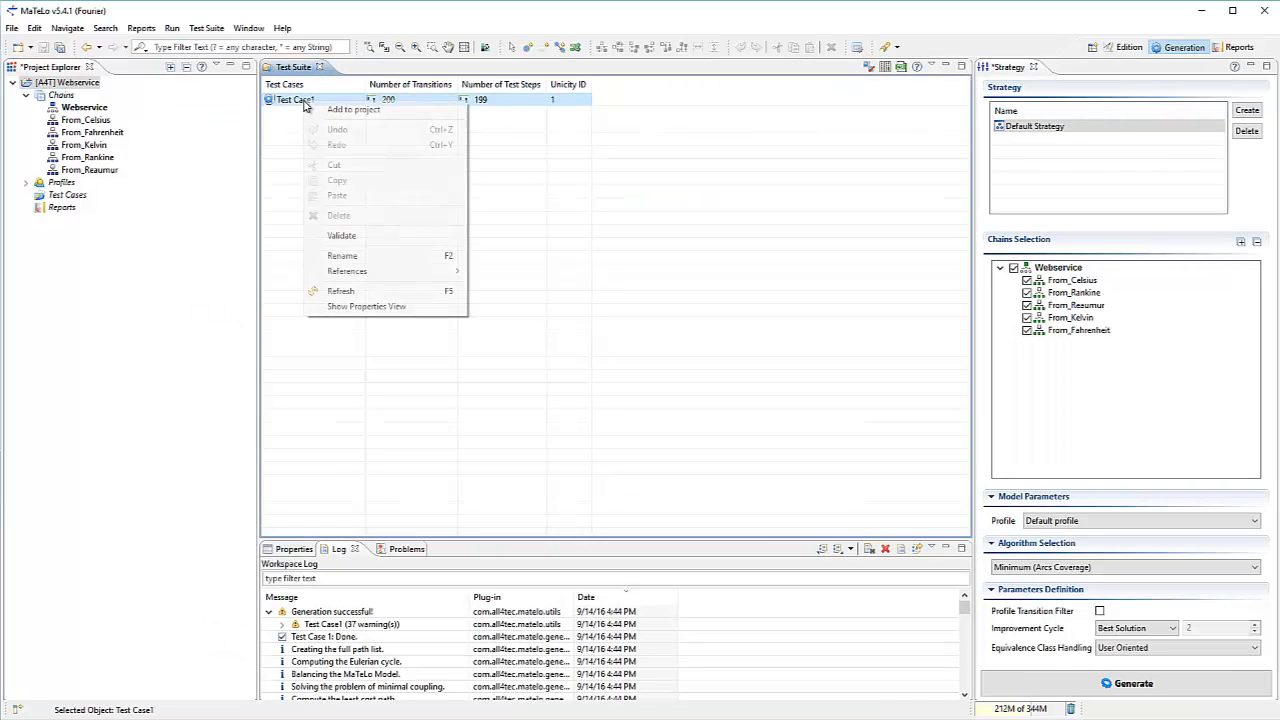
{"action": "left_click", "coordinate": [418, 112]}
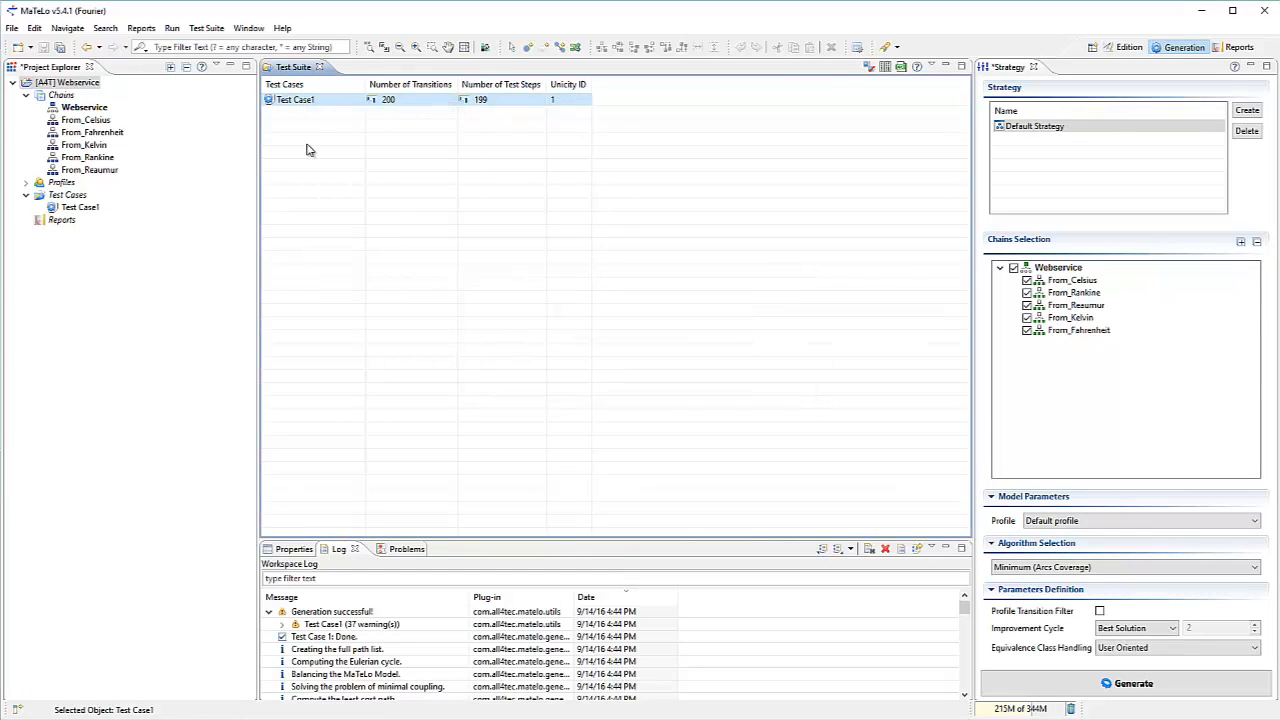
{"action": "right_click", "coordinate": [66, 211]}
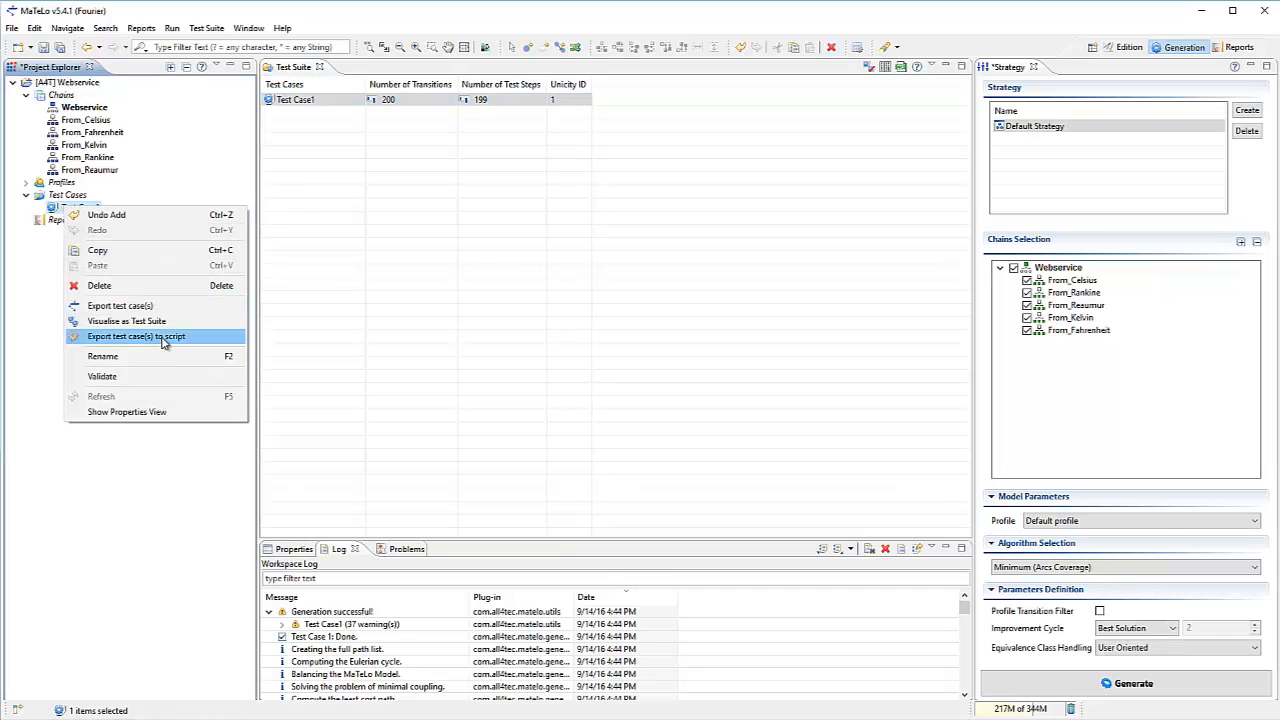
{"action": "left_click", "coordinate": [198, 346]}
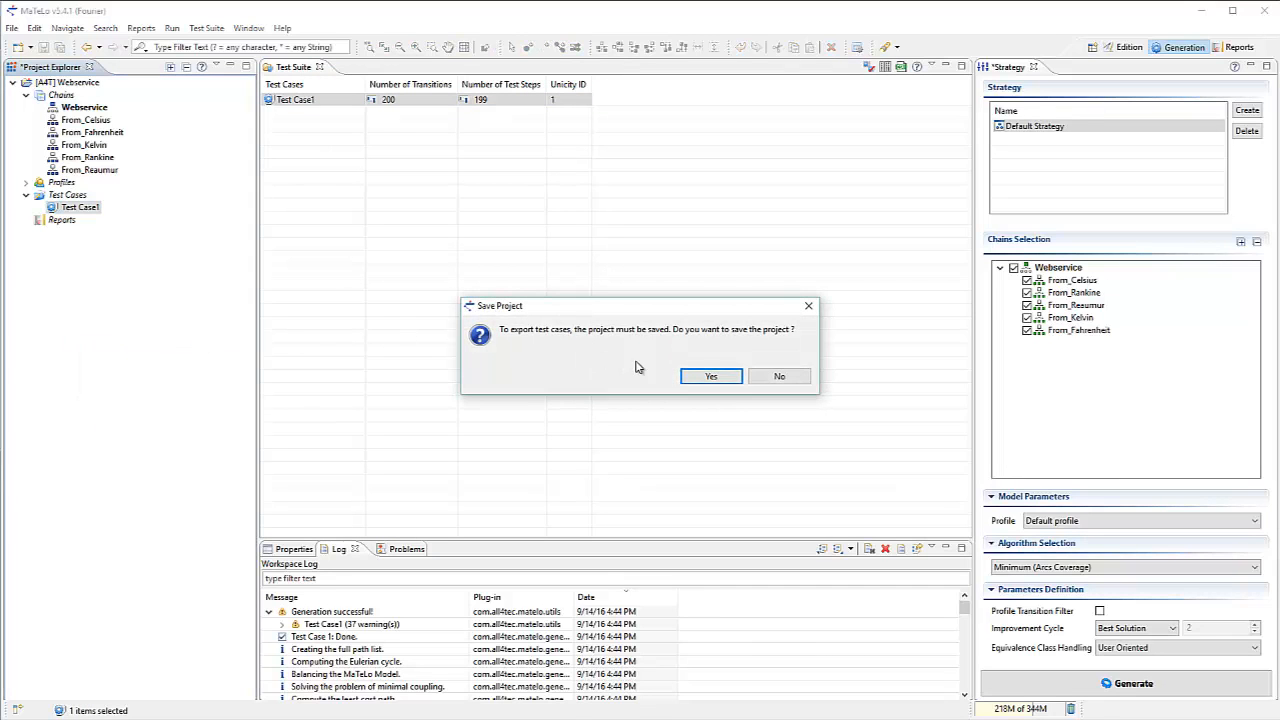
{"action": "left_click", "coordinate": [704, 376]}
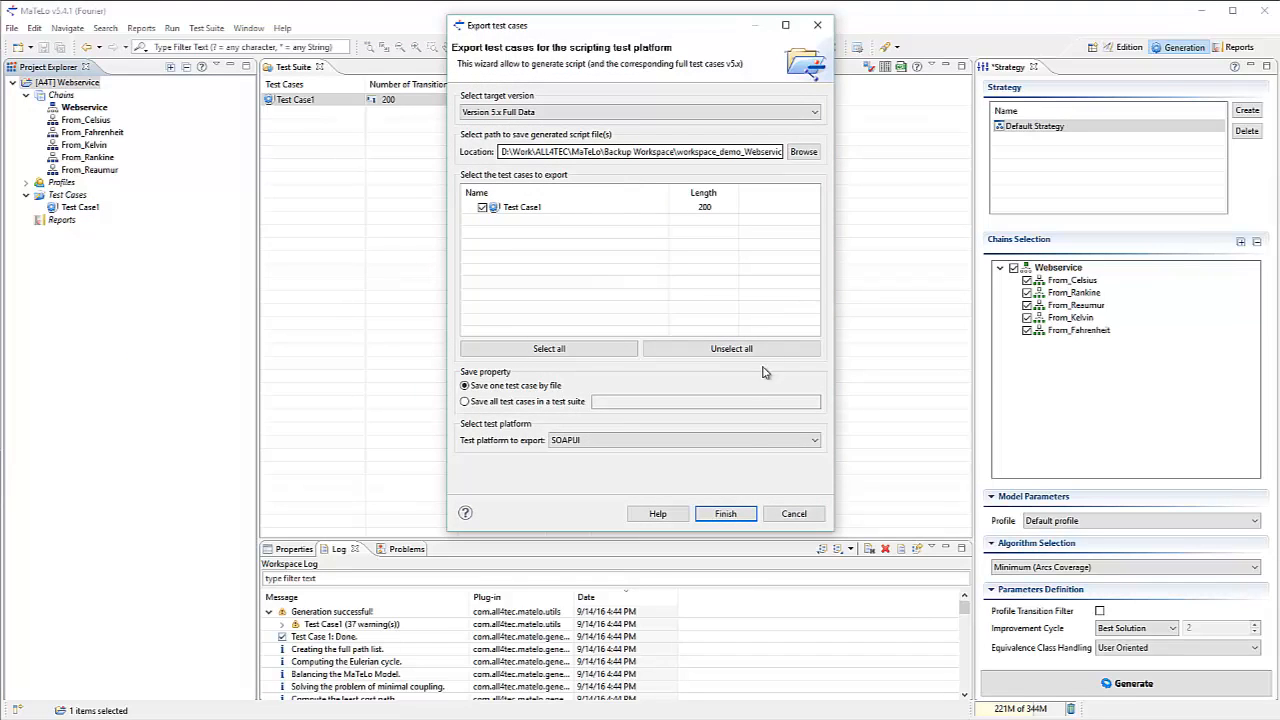
{"action": "left_click", "coordinate": [726, 513]}
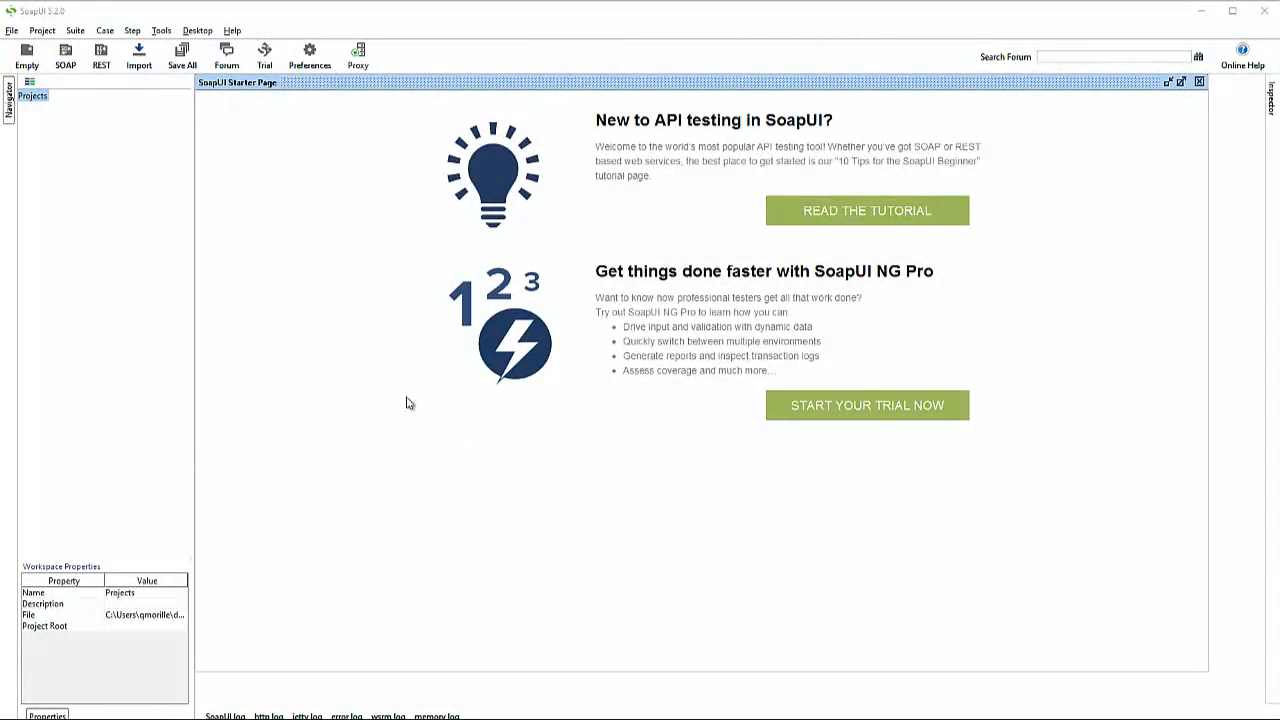
Step: In SoapUI, create a SOAP project named DemoMaTeLo with ConvertTemperature.asmx.xml from the [A4T] Webservice folder as the initial WSDL
{"action": "left_click", "coordinate": [13, 31]}
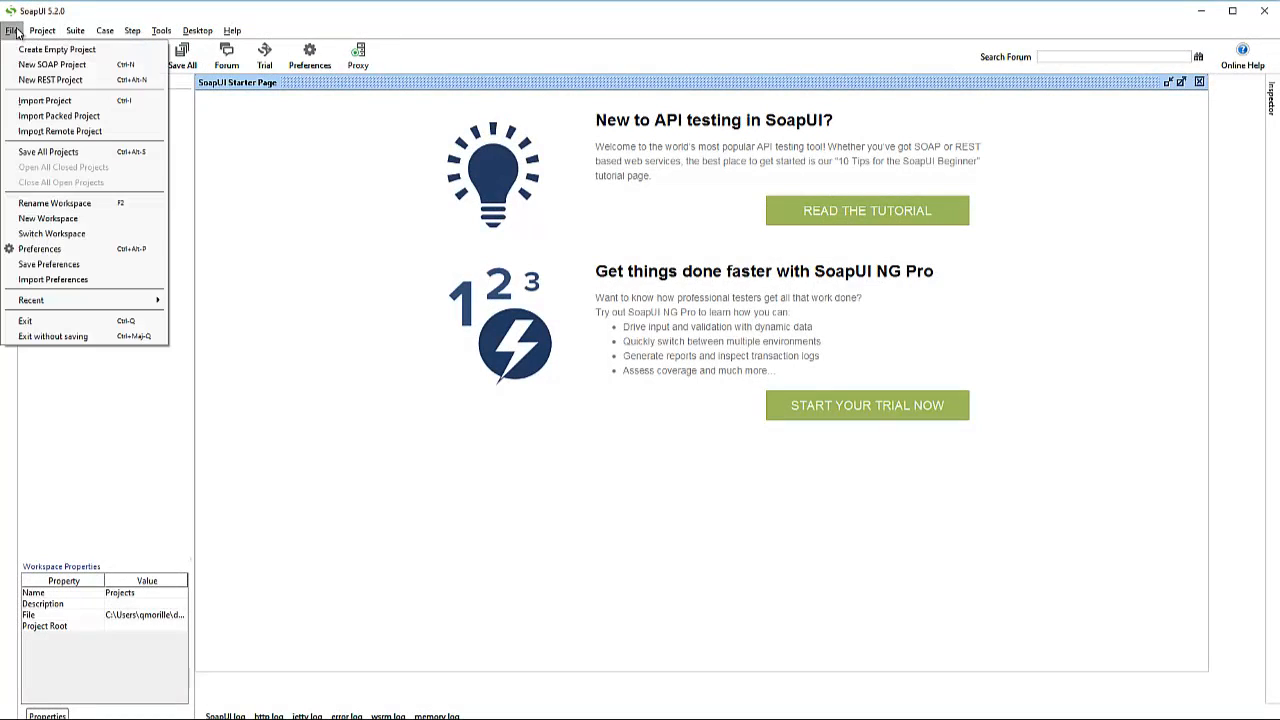
{"action": "left_click", "coordinate": [52, 64]}
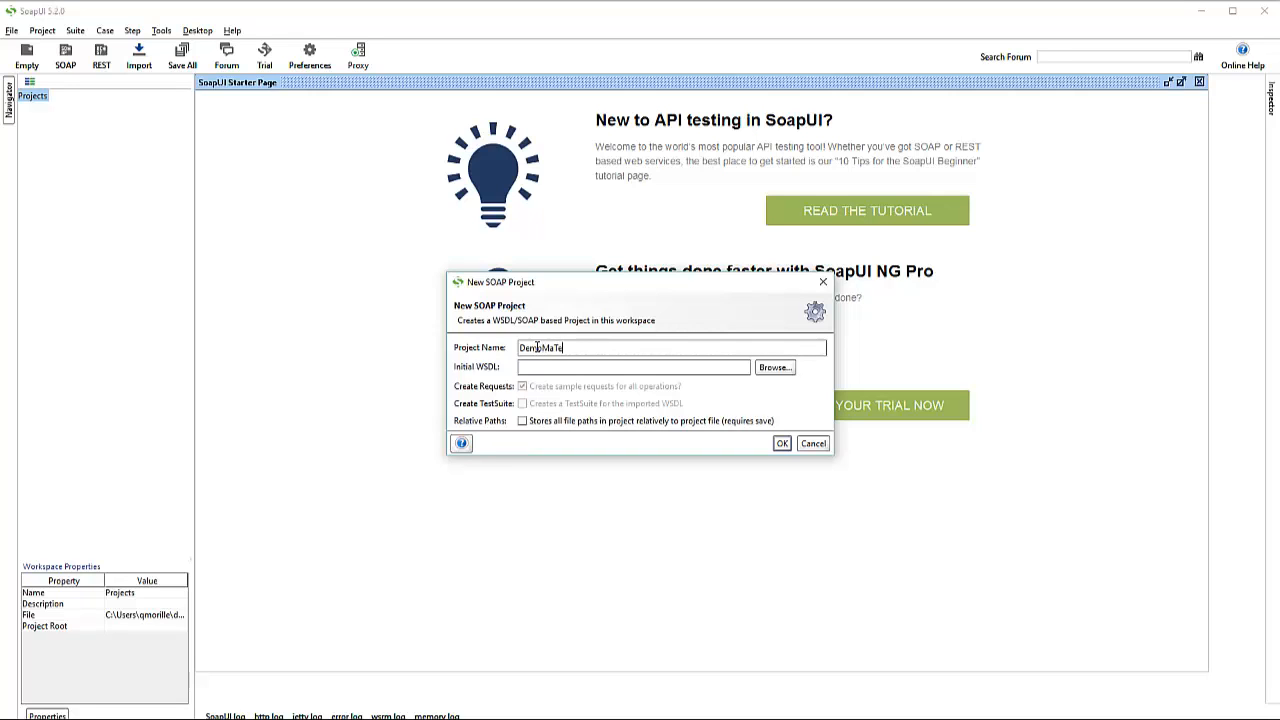
{"action": "left_click", "coordinate": [776, 370]}
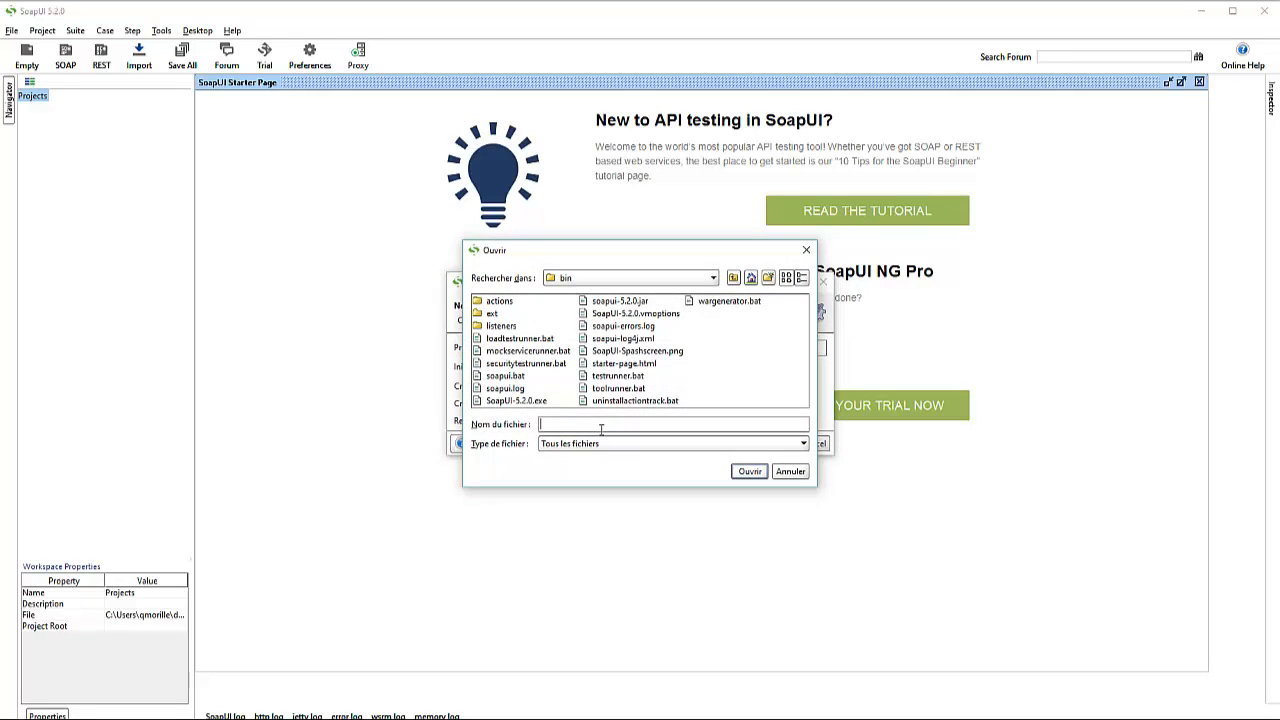
{"action": "key", "text": "ctrl+v"}
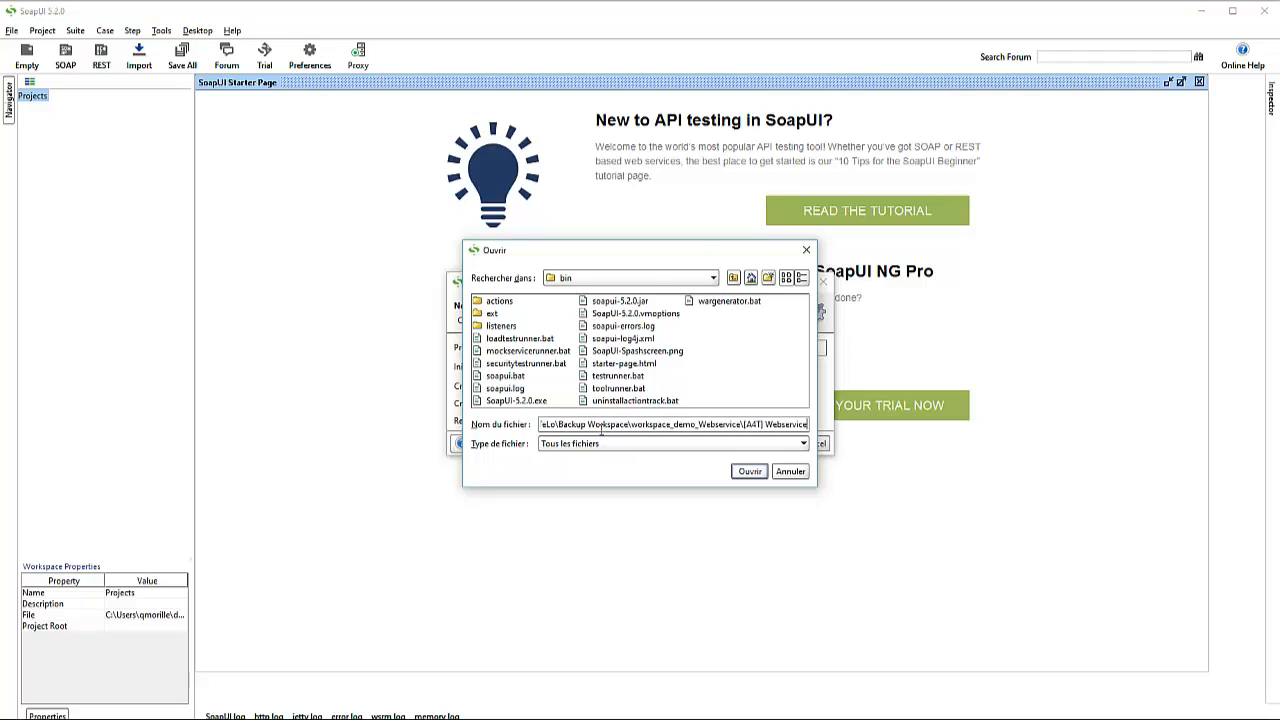
{"action": "key", "text": "Return"}
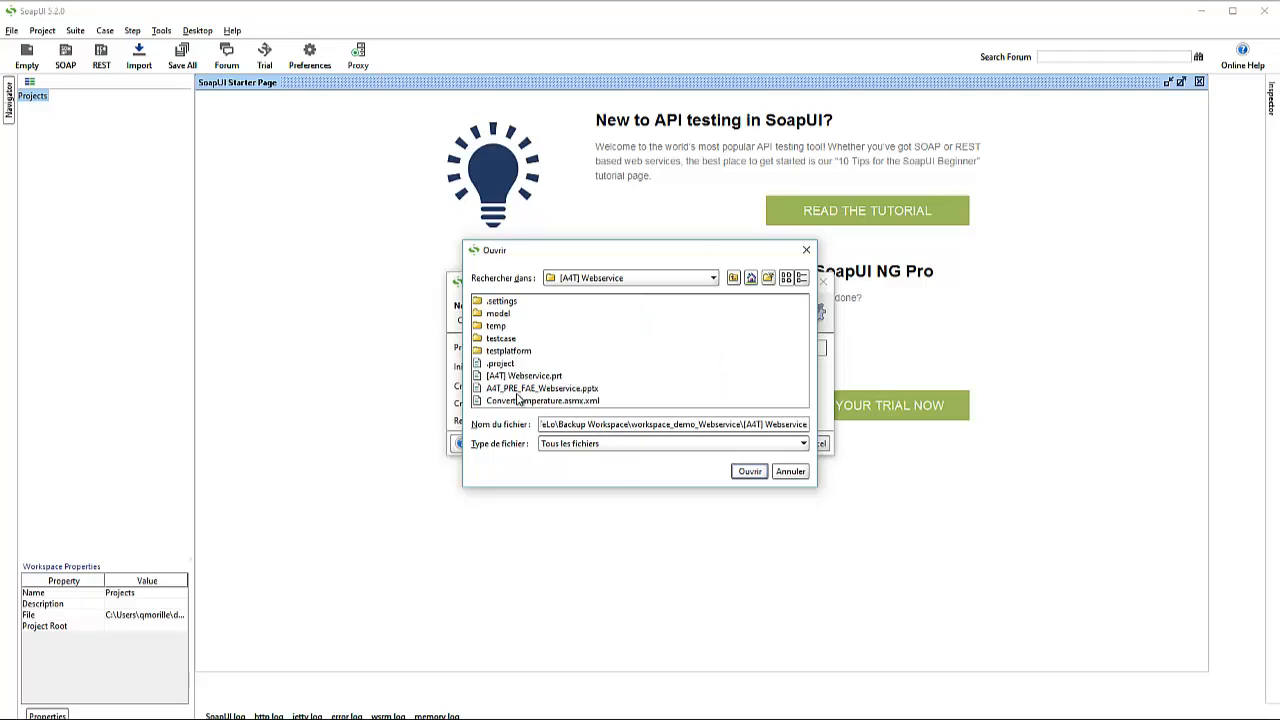
{"action": "left_click", "coordinate": [514, 401]}
{"action": "double_click", "coordinate": [514, 401]}
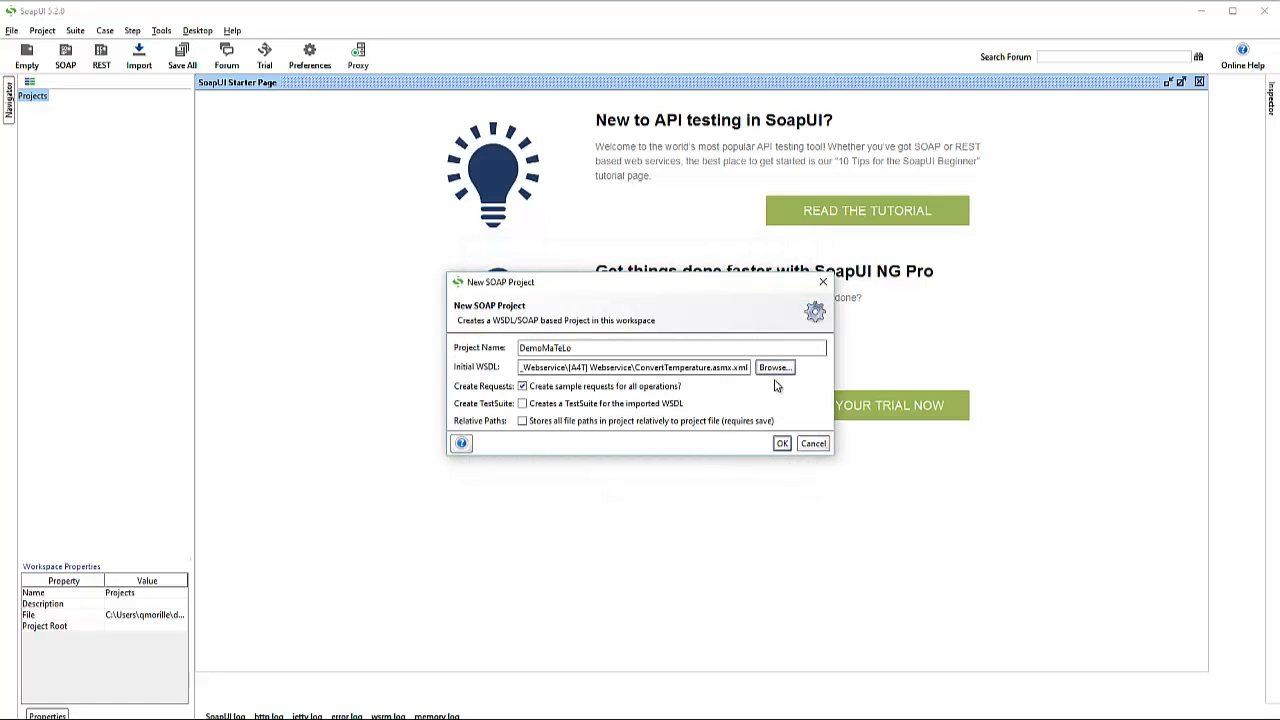
{"action": "left_click", "coordinate": [783, 444]}
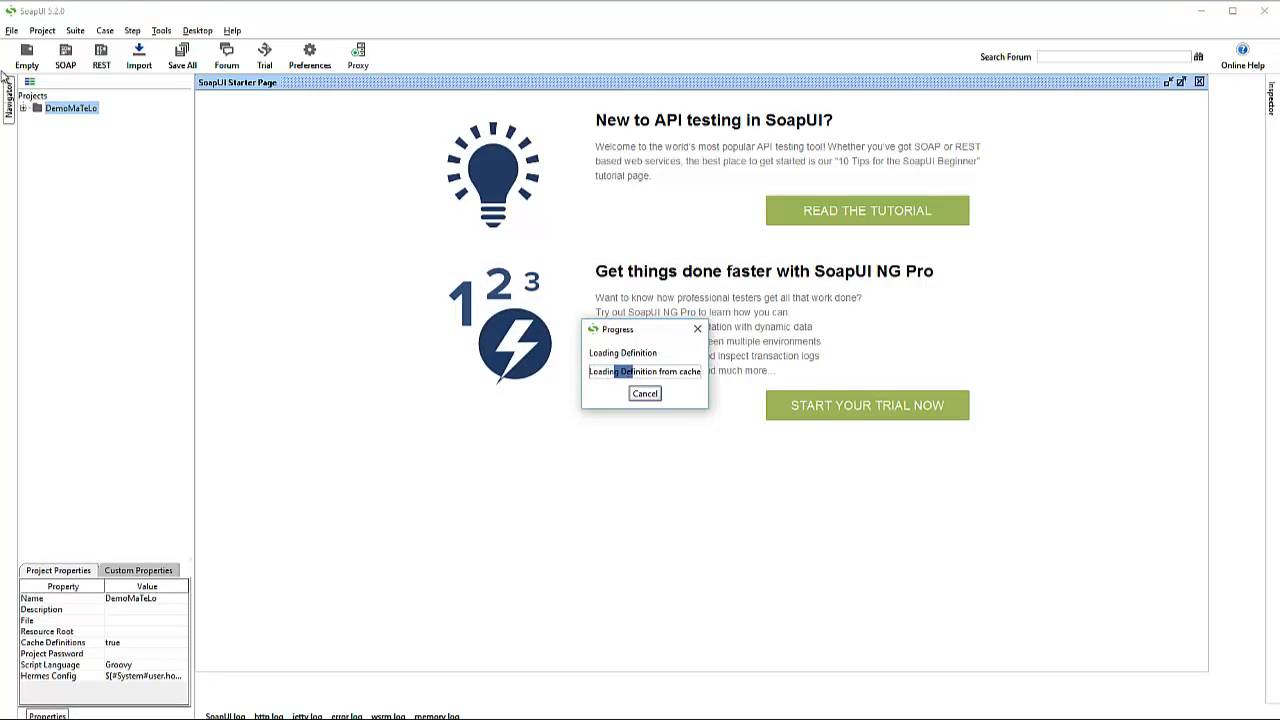
Step: Add a test suite named TestSuiteMaTeLo to the DemoMaTeLo project
{"action": "right_click", "coordinate": [68, 108]}
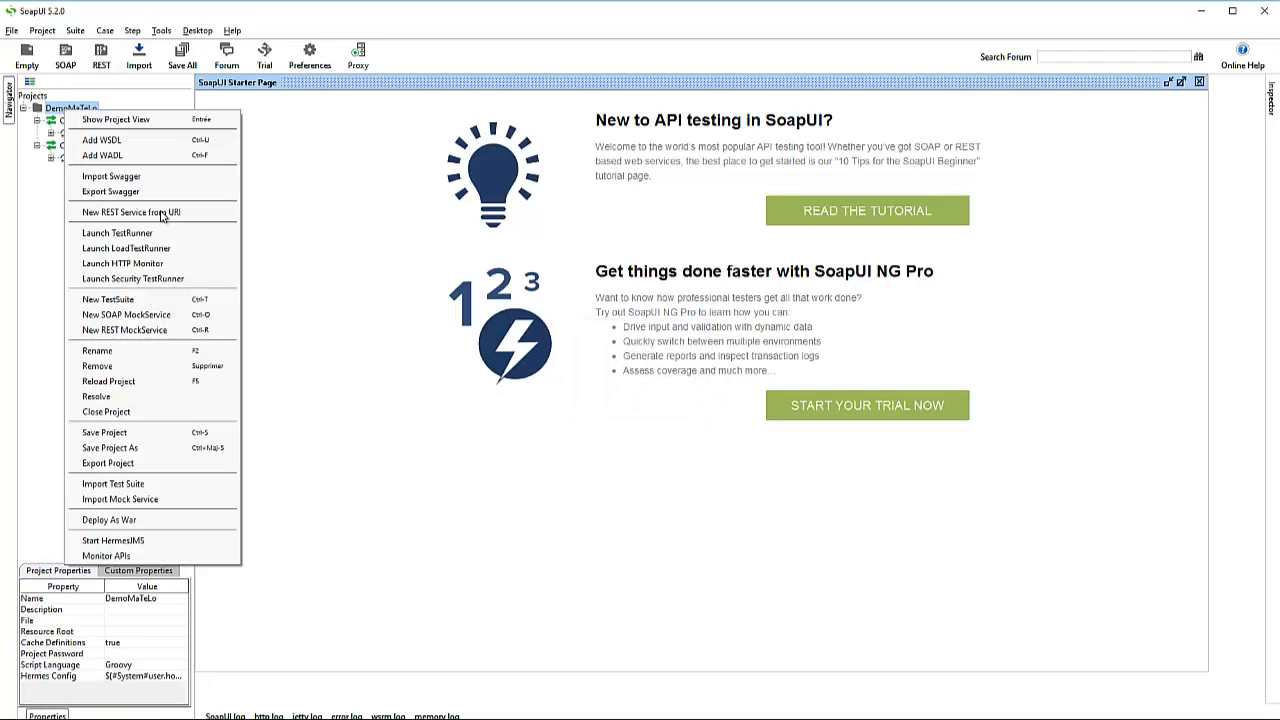
{"action": "left_click", "coordinate": [140, 300]}
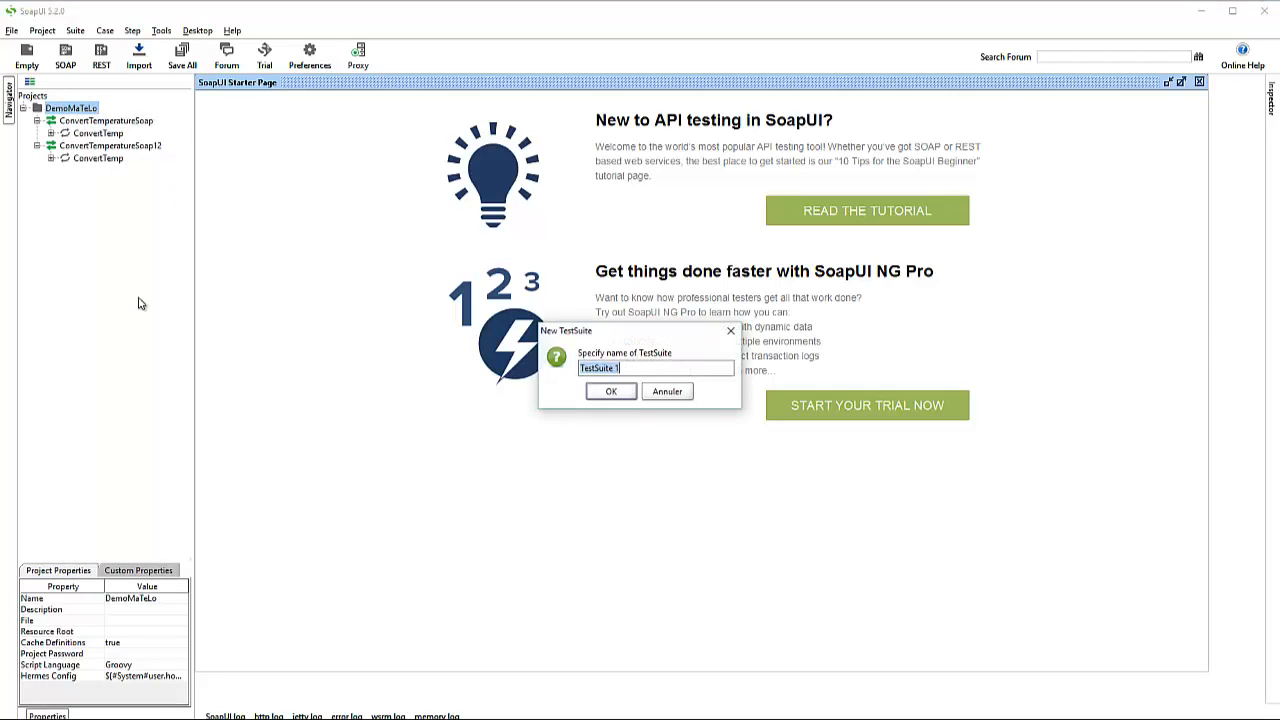
{"action": "key", "text": "End"}
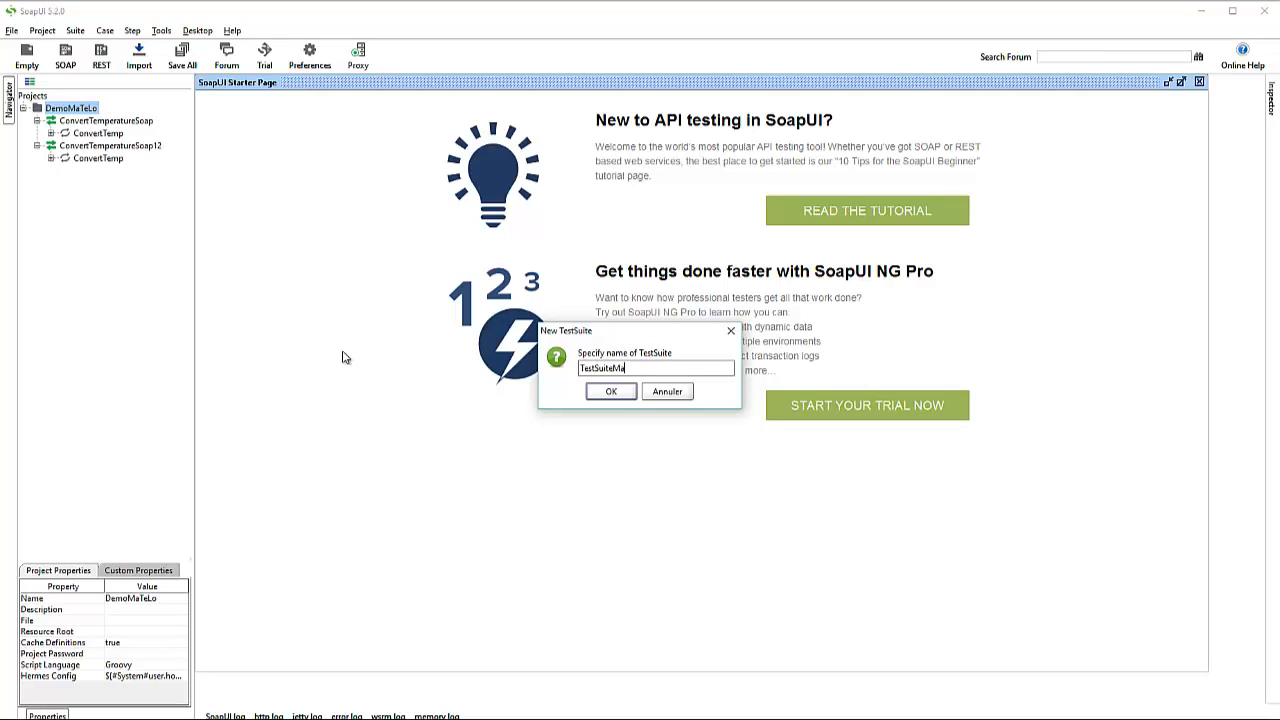
{"action": "key", "text": "Return"}
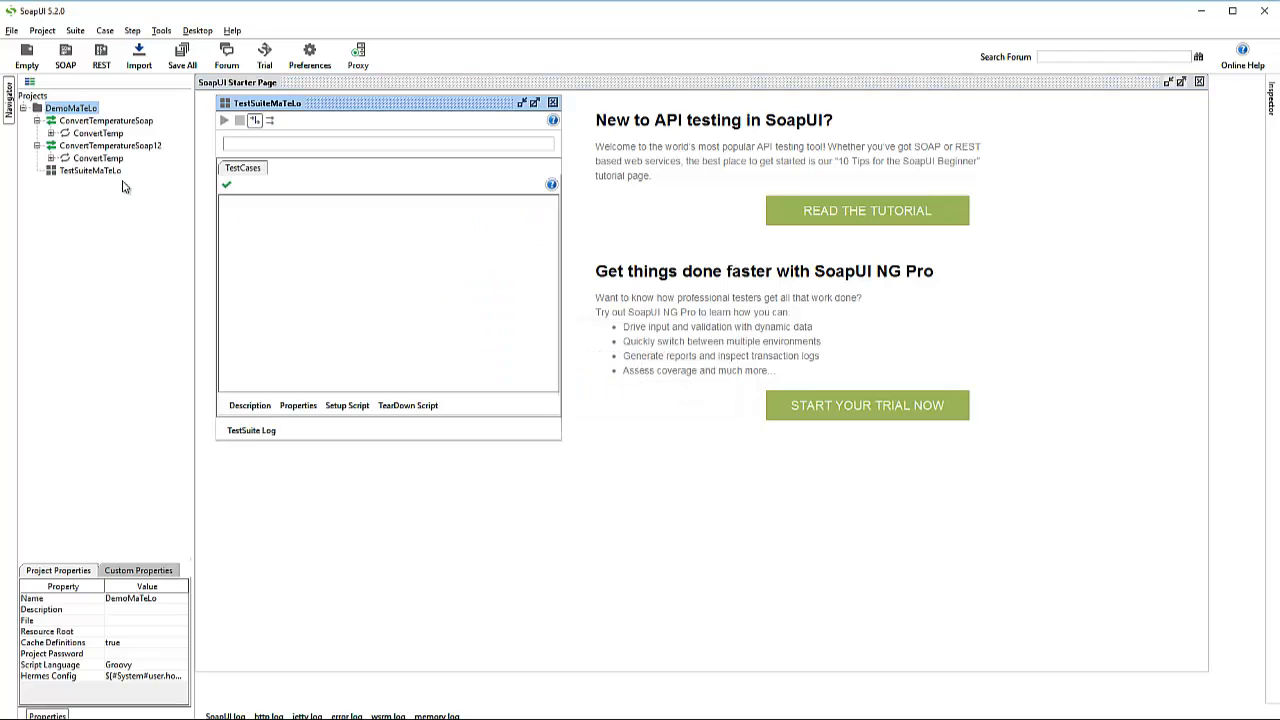
Step: Import the exported Test Case1 XML script from the [A4T] Webservice project's FullTestCases folder into TestSuiteMaTeLo
{"action": "right_click", "coordinate": [63, 176]}
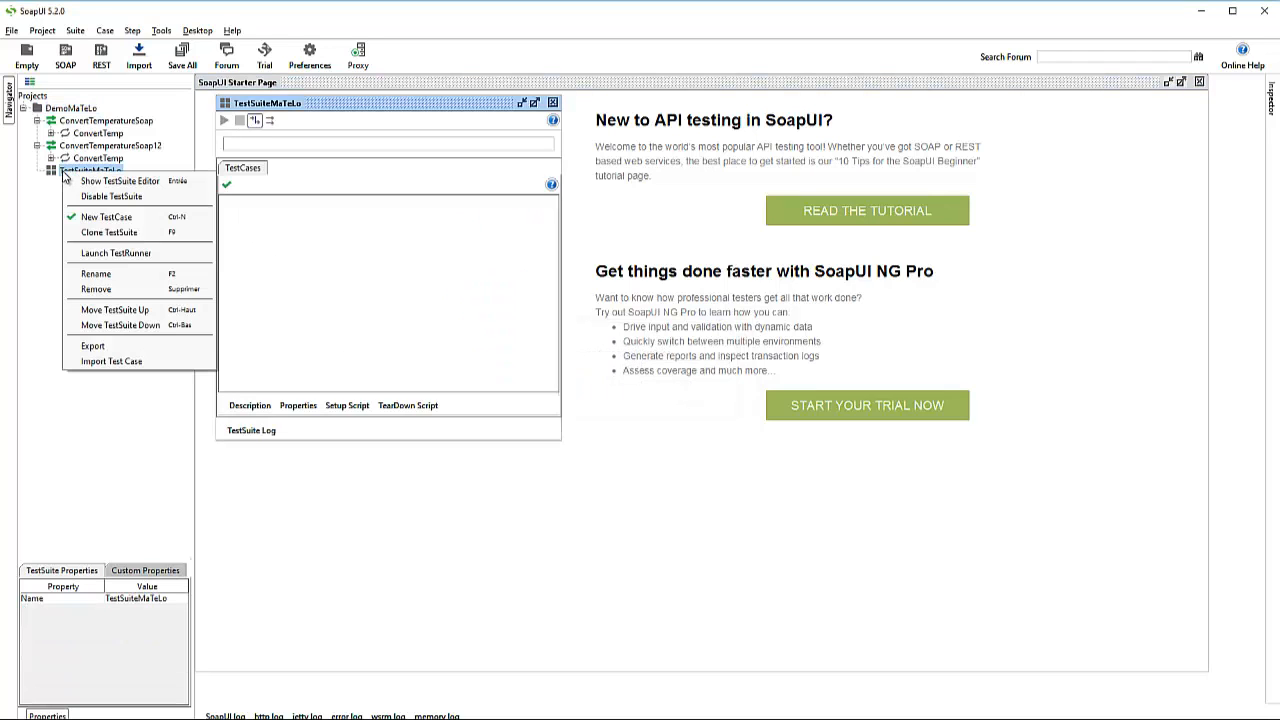
{"action": "left_click", "coordinate": [104, 362]}
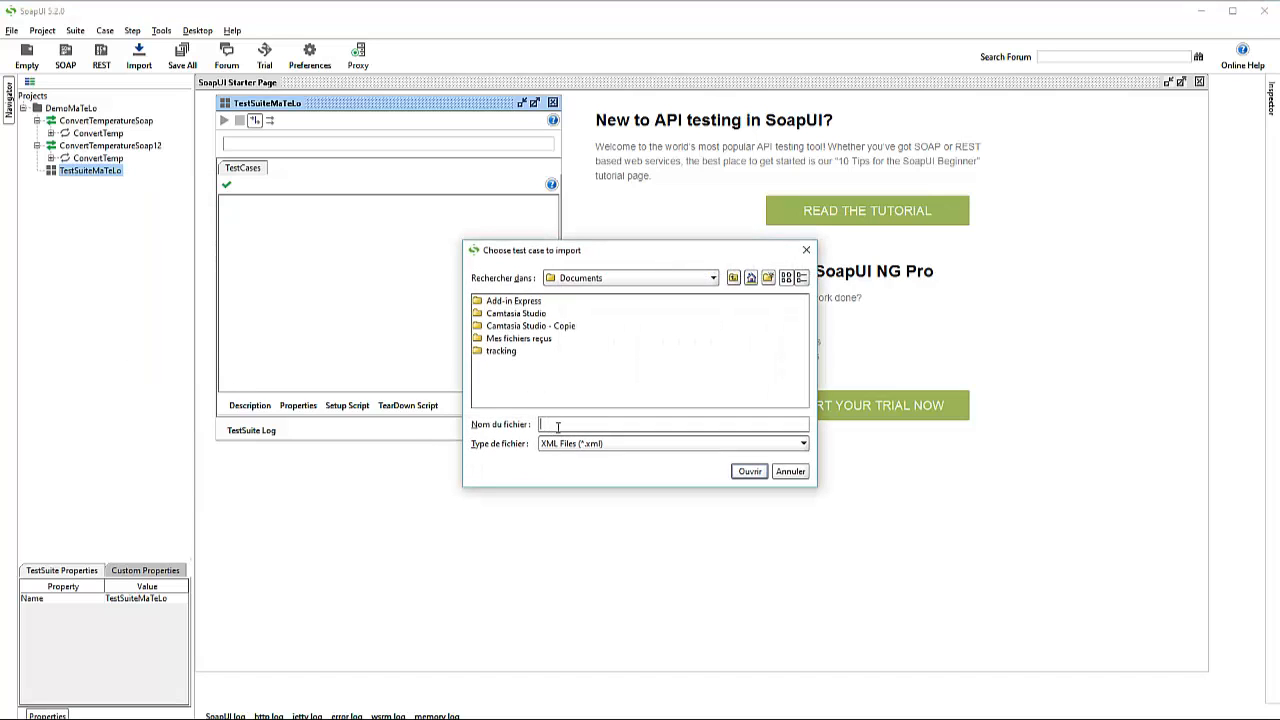
{"action": "key", "text": "ctrl+v"}
{"action": "key", "text": "Return"}
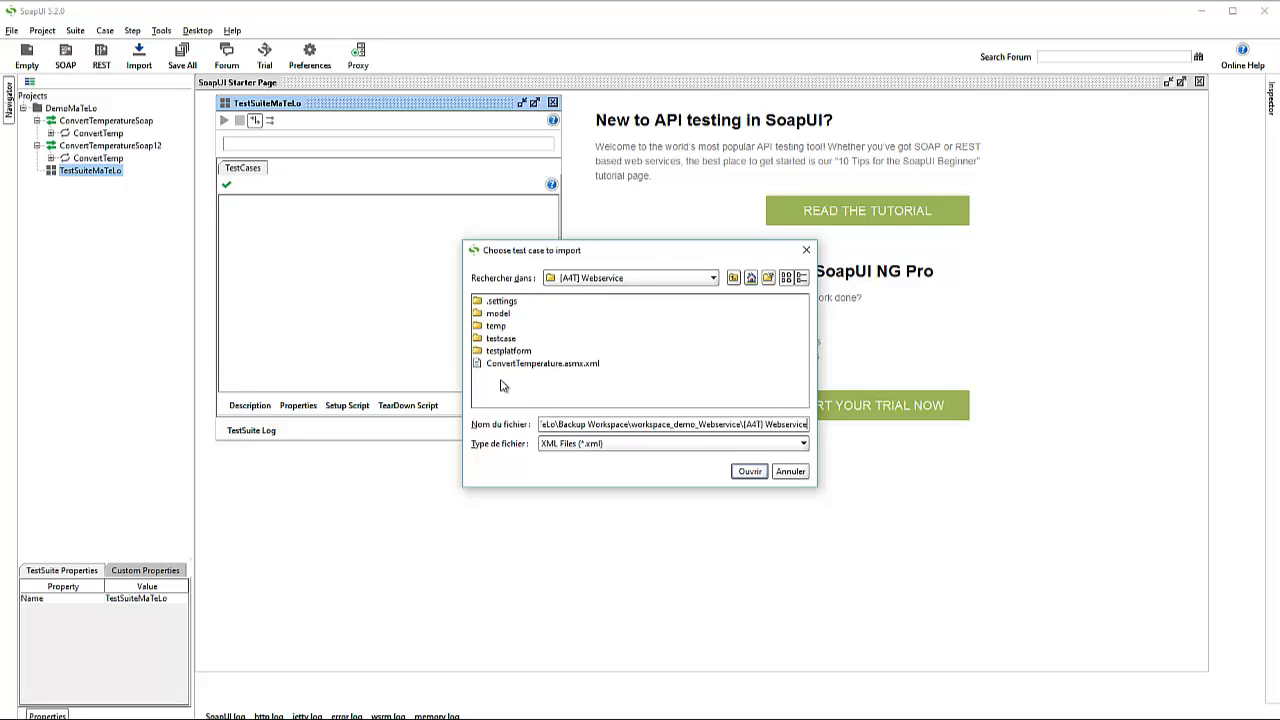
{"action": "double_click", "coordinate": [498, 340]}
{"action": "double_click", "coordinate": [505, 302]}
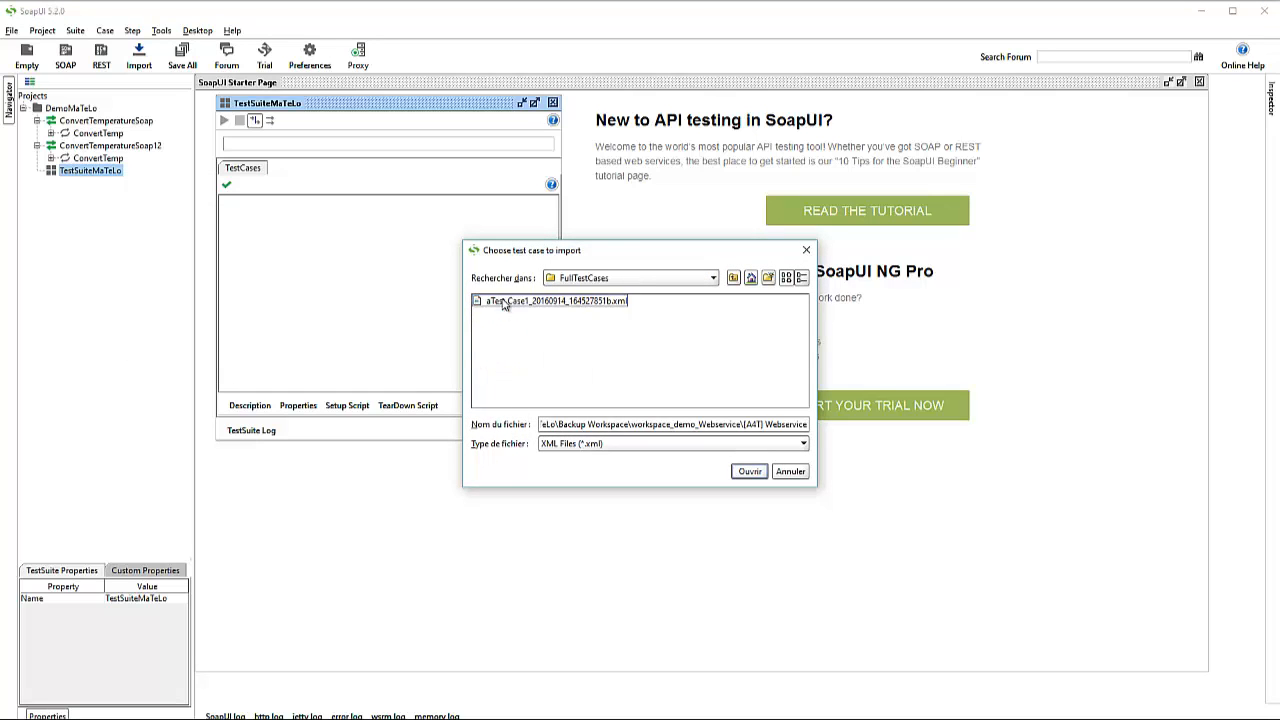
{"action": "left_click", "coordinate": [531, 302]}
{"action": "left_click", "coordinate": [750, 472]}
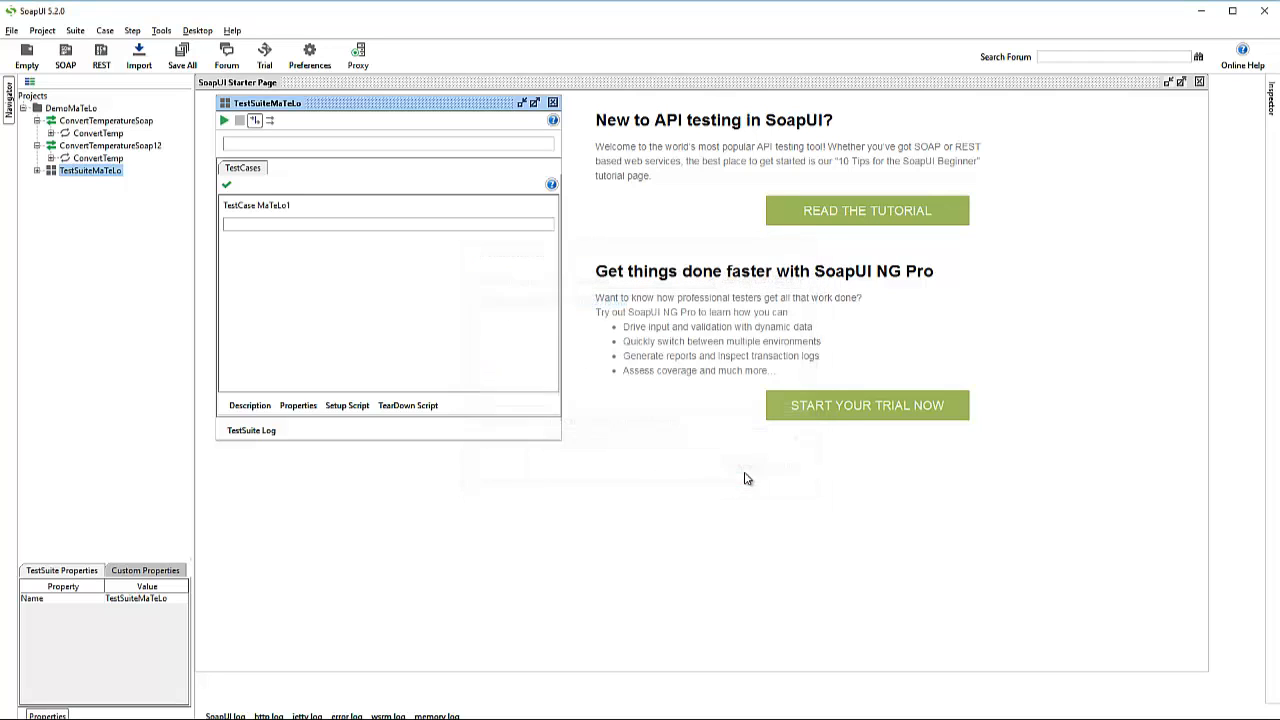
Step: Turn off aborting the test when an error occurs in the options of TestCase MaTeLo1
{"action": "left_click", "coordinate": [37, 171]}
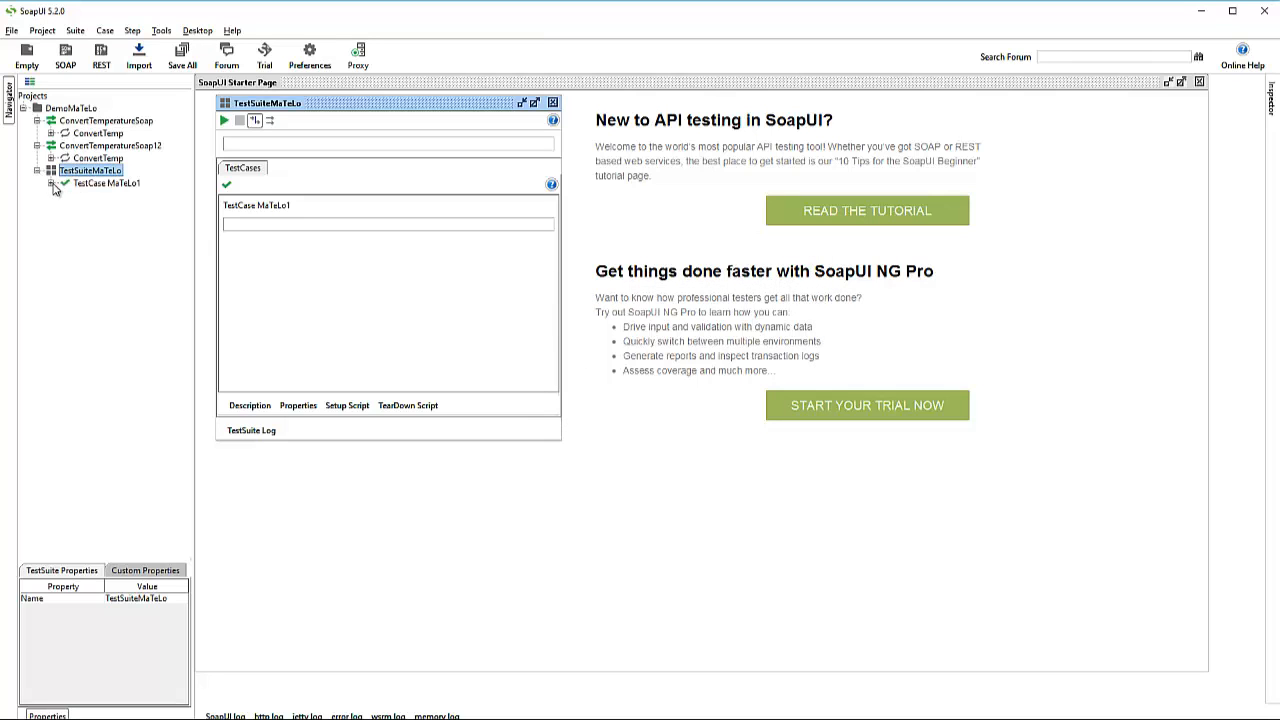
{"action": "left_click", "coordinate": [51, 183]}
{"action": "right_click", "coordinate": [100, 185]}
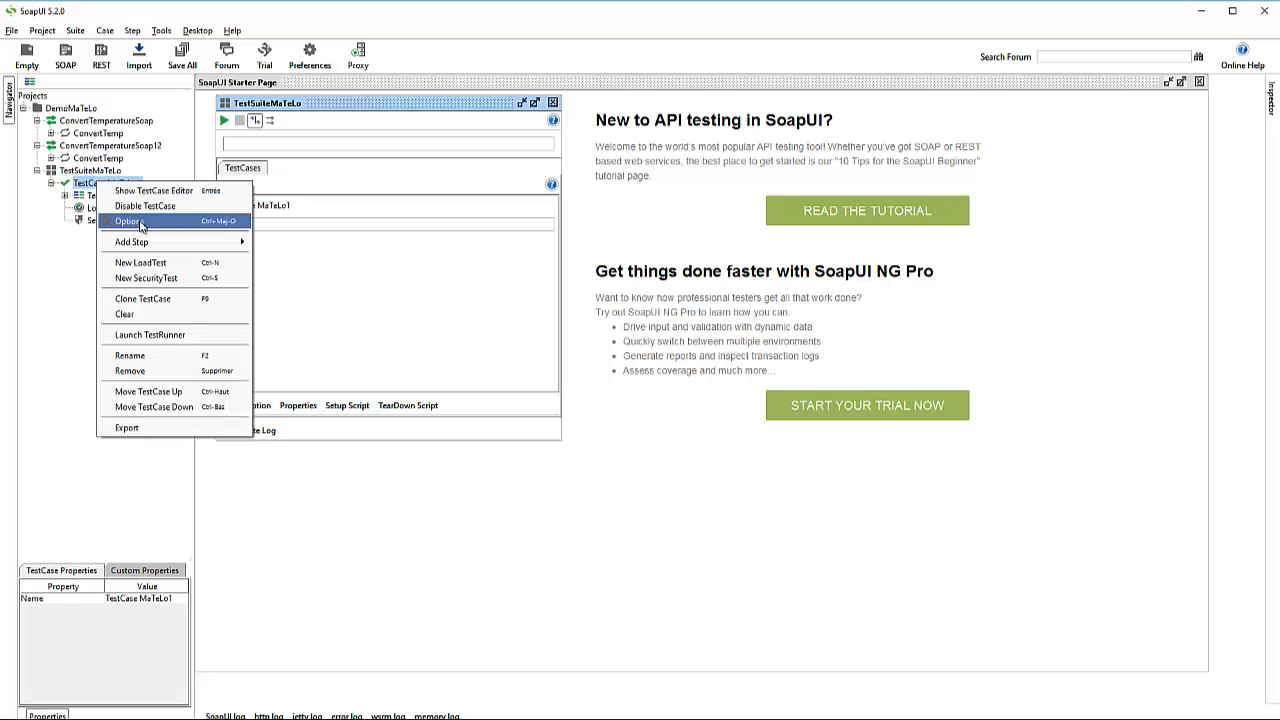
{"action": "left_click", "coordinate": [131, 221]}
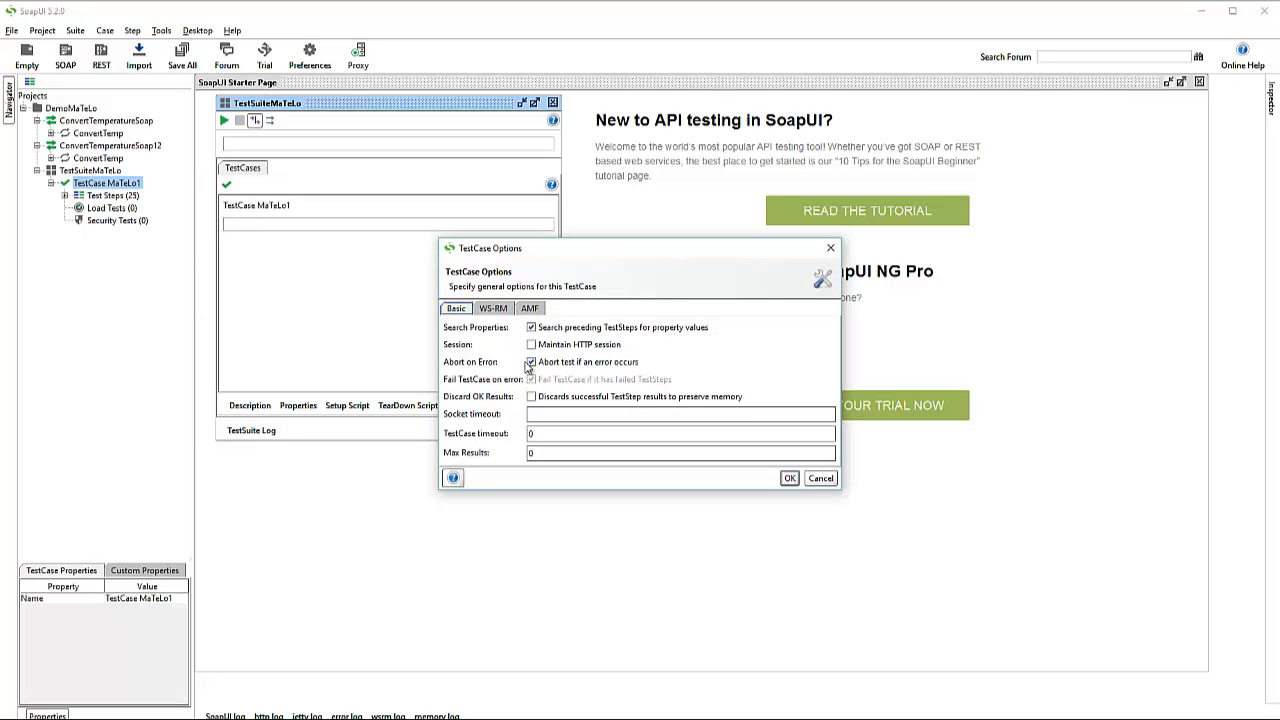
{"action": "left_click", "coordinate": [603, 366]}
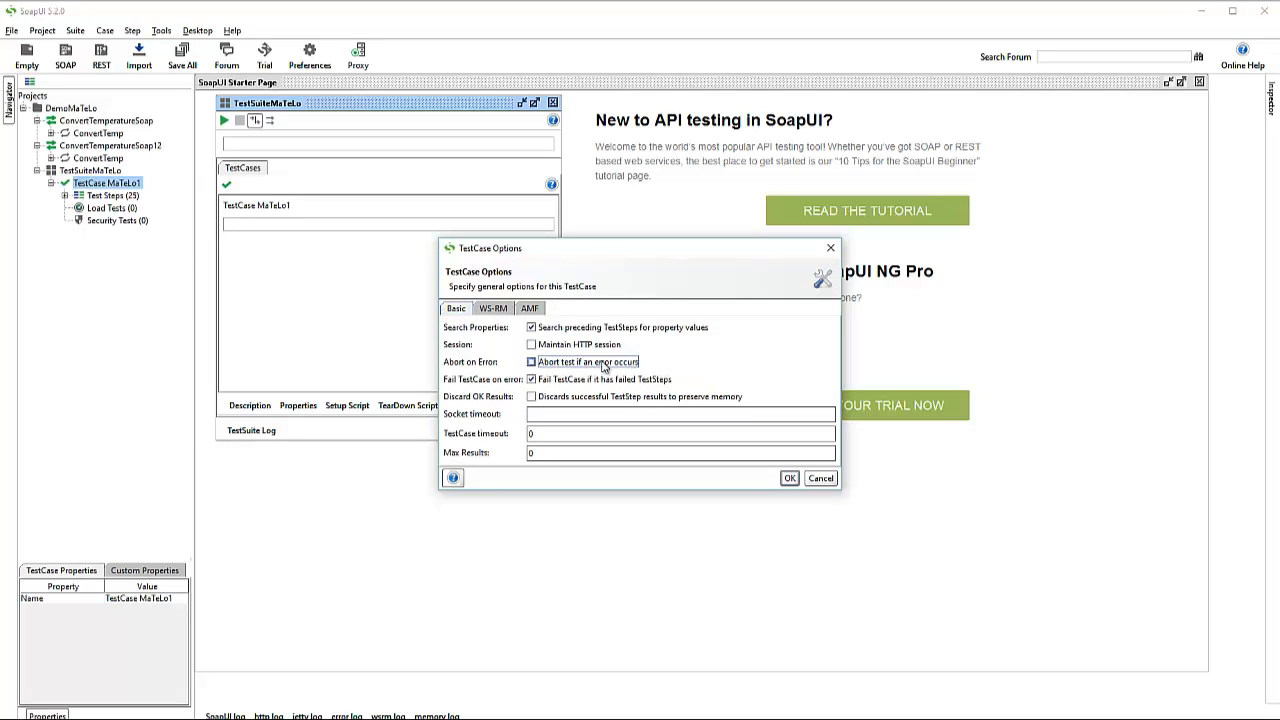
{"action": "left_click", "coordinate": [790, 479]}
Step: Expand the test steps of TestCase MaTeLo1 in the project tree and run TestSuiteMaTeLo
{"action": "left_click", "coordinate": [65, 196]}
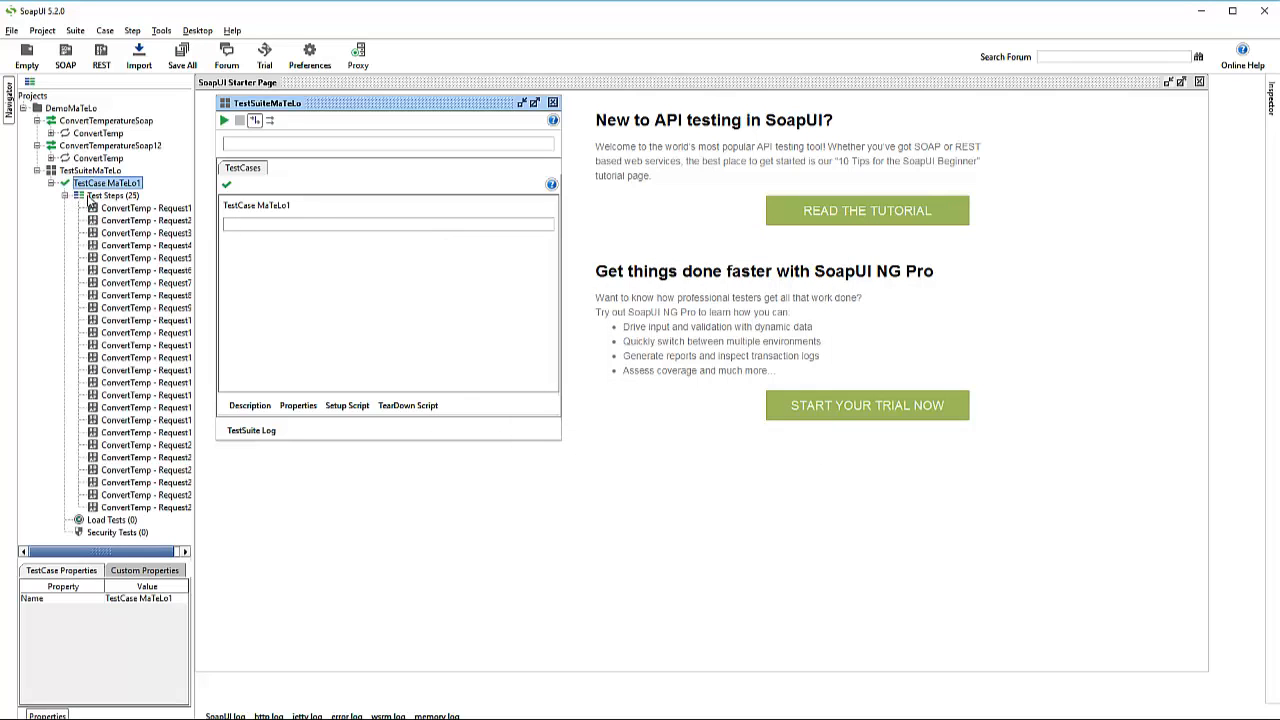
{"action": "left_click", "coordinate": [225, 121]}
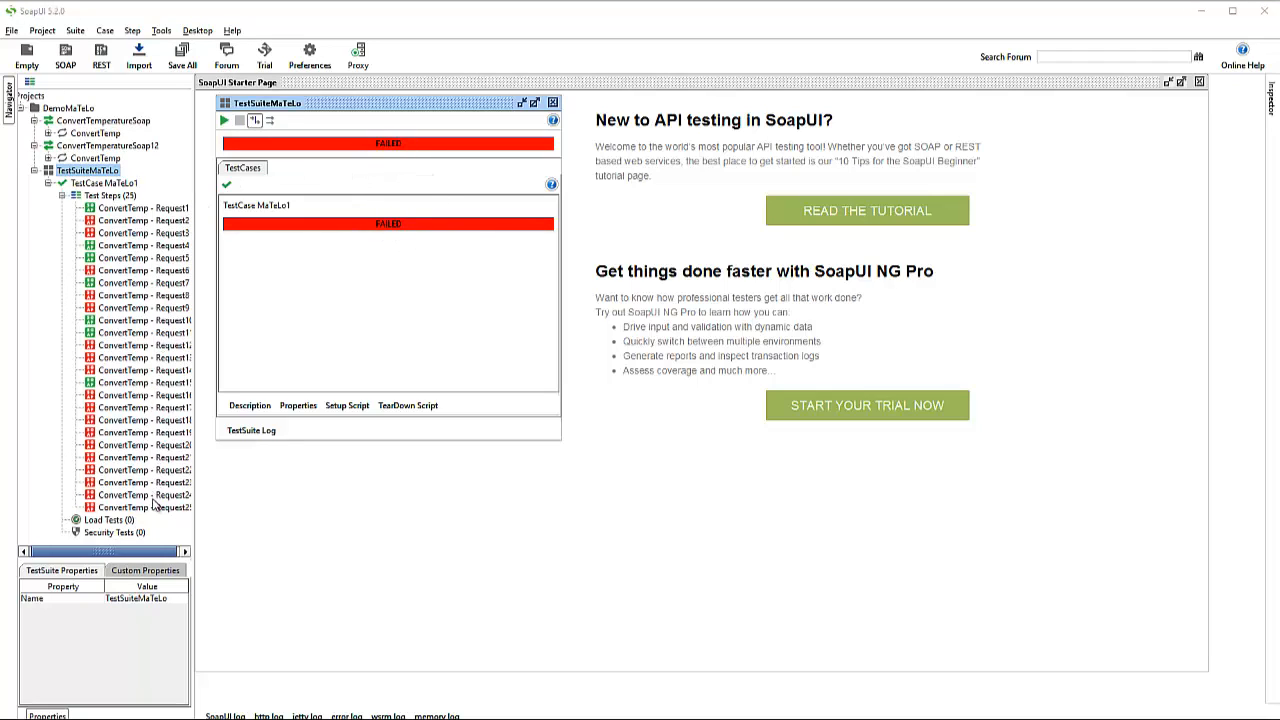
Step: Examine the request, response and Contains assertion of the ConvertTemp - Request1 test step
{"action": "double_click", "coordinate": [150, 210]}
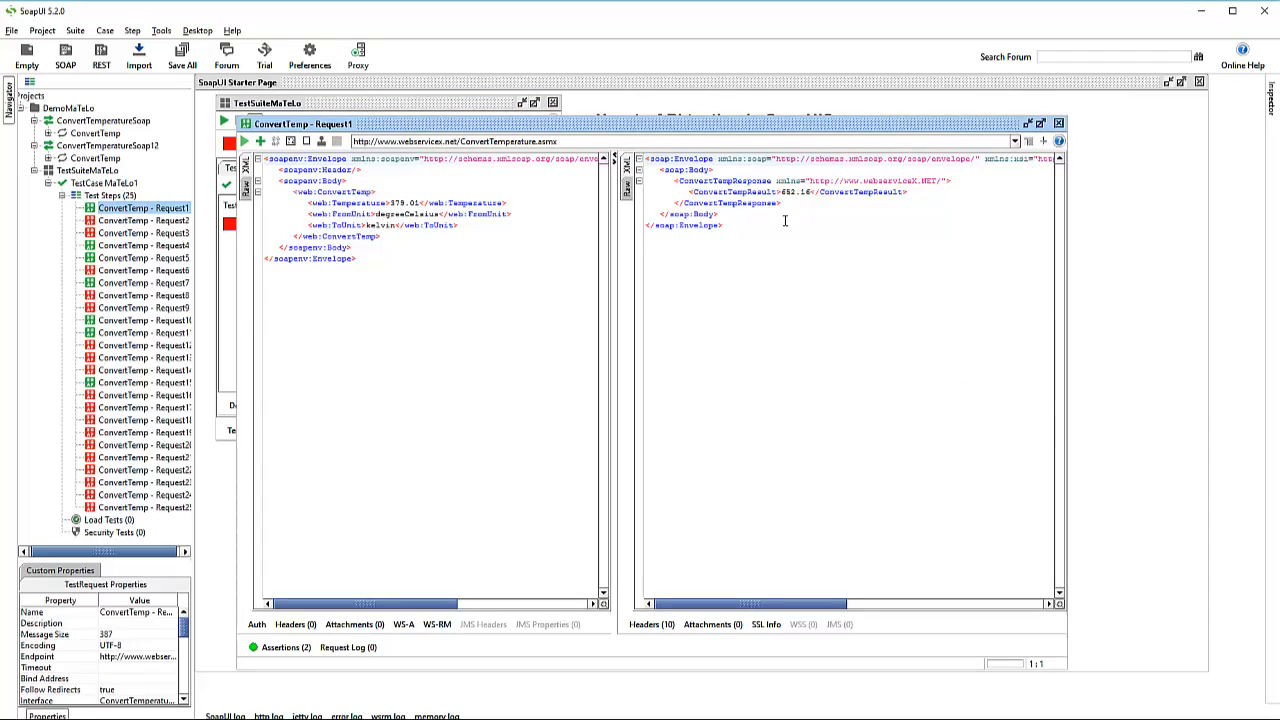
{"action": "left_click", "coordinate": [283, 647]}
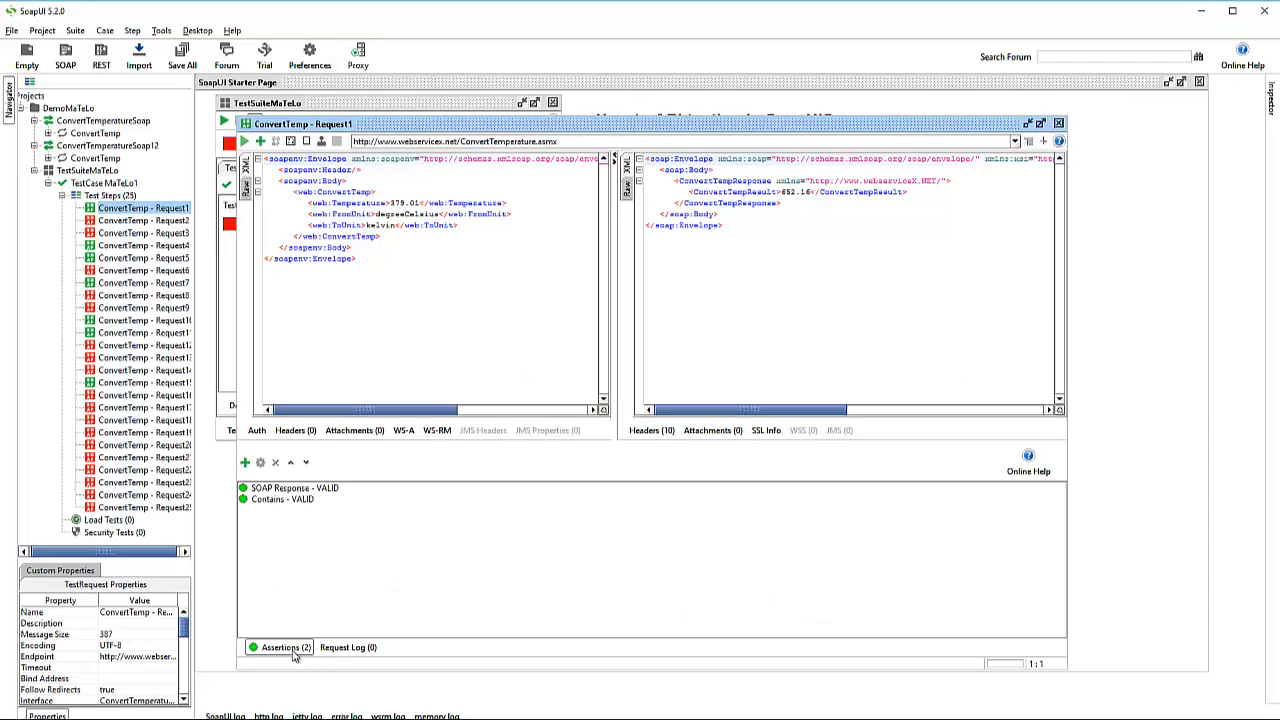
{"action": "left_click", "coordinate": [254, 501]}
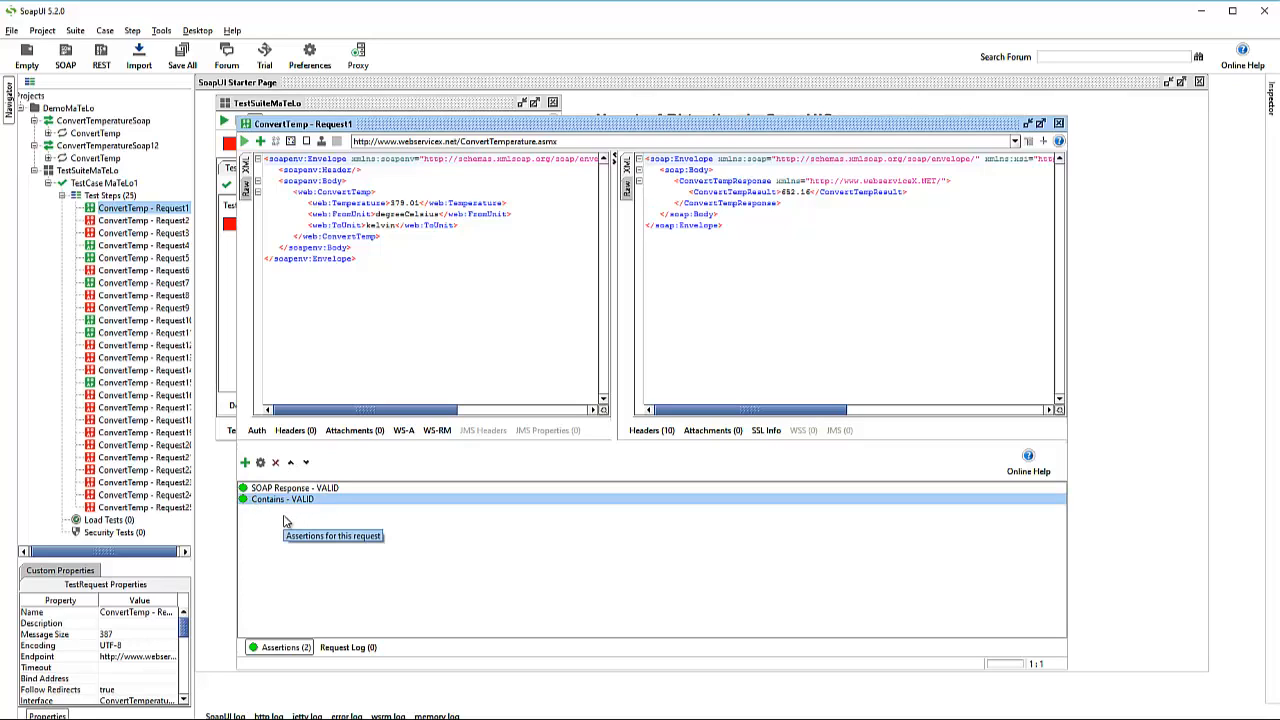
Step: Examine the response and Contains assertion details of ConvertTemp - Request2, and close both request windows
{"action": "left_click", "coordinate": [172, 220]}
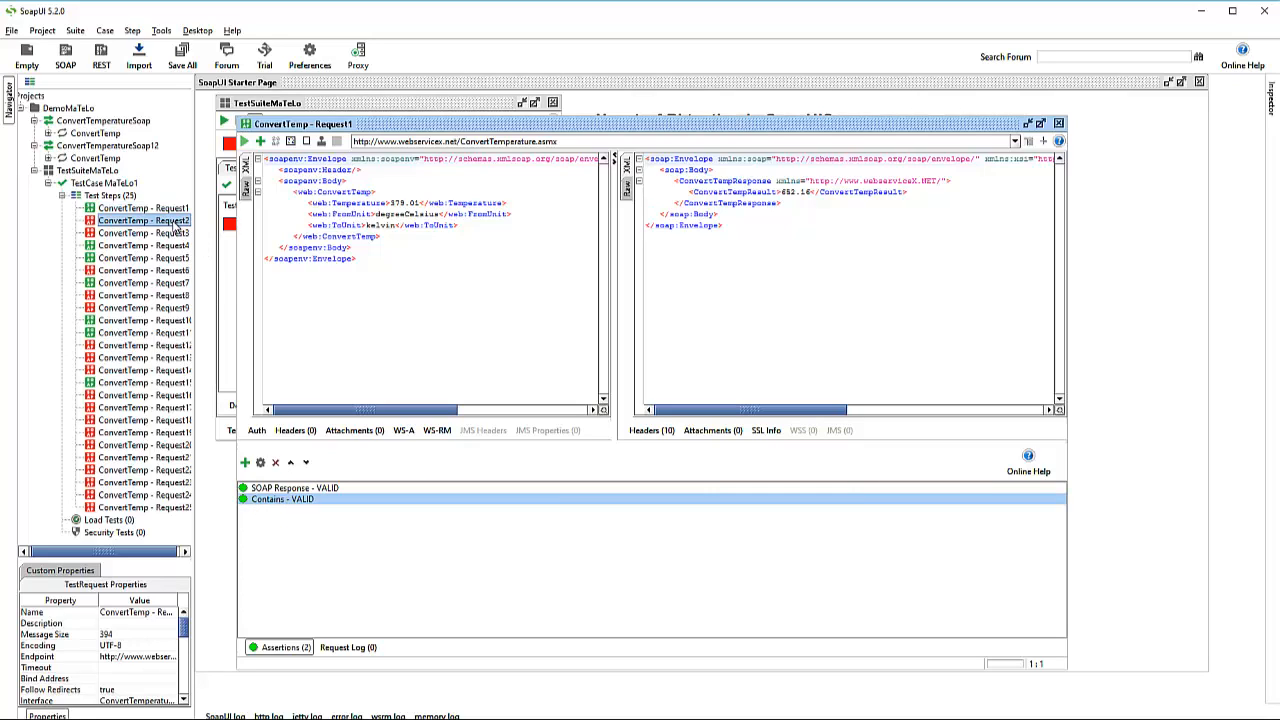
{"action": "double_click", "coordinate": [172, 220]}
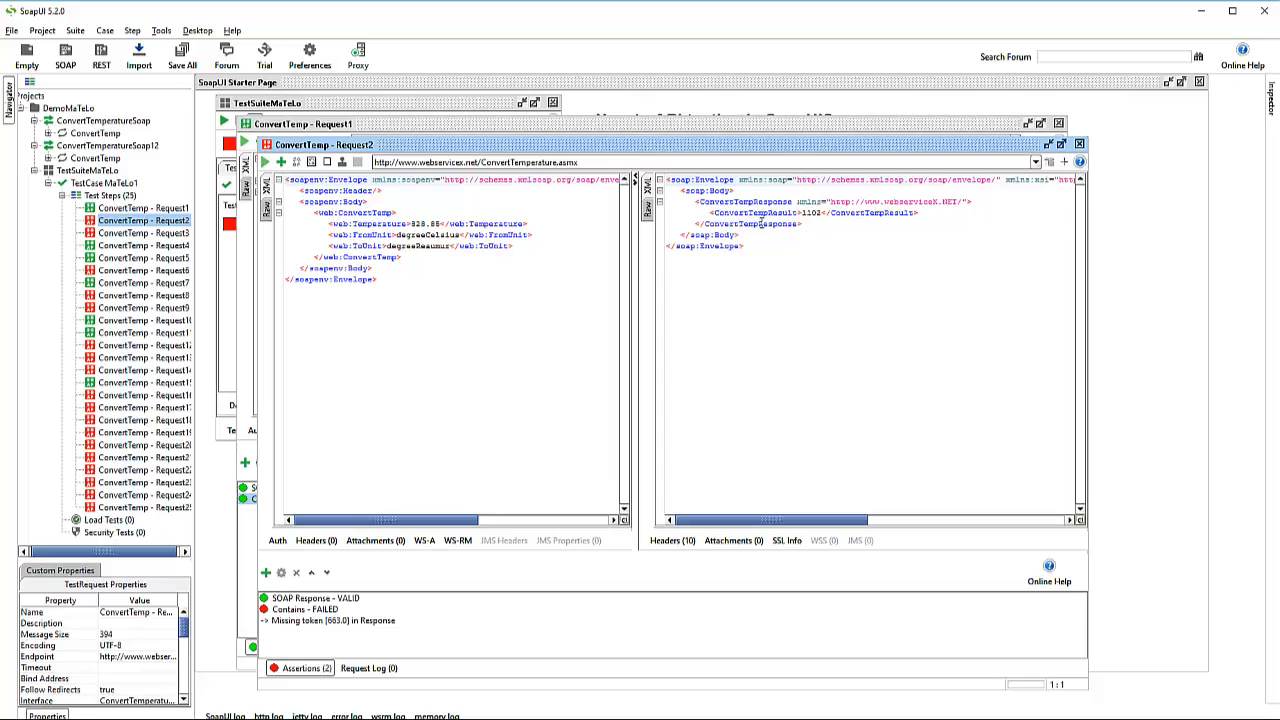
{"action": "left_click", "coordinate": [305, 610]}
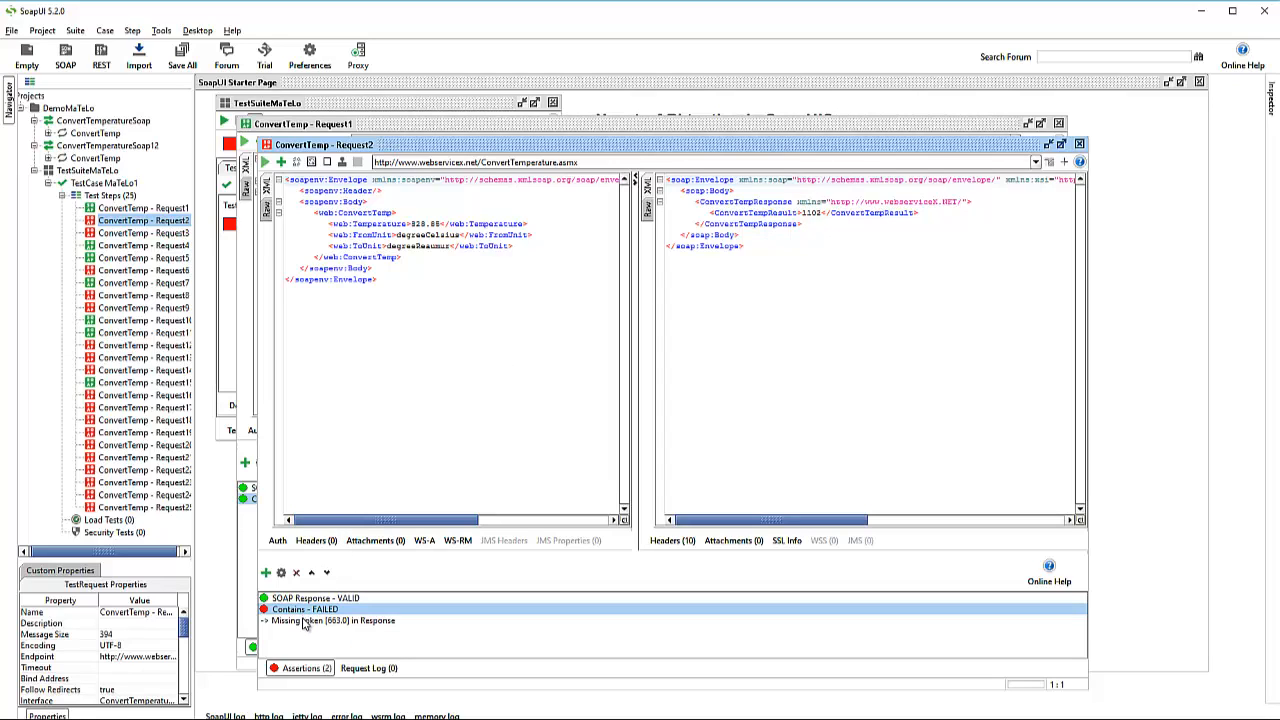
{"action": "left_click", "coordinate": [306, 621]}
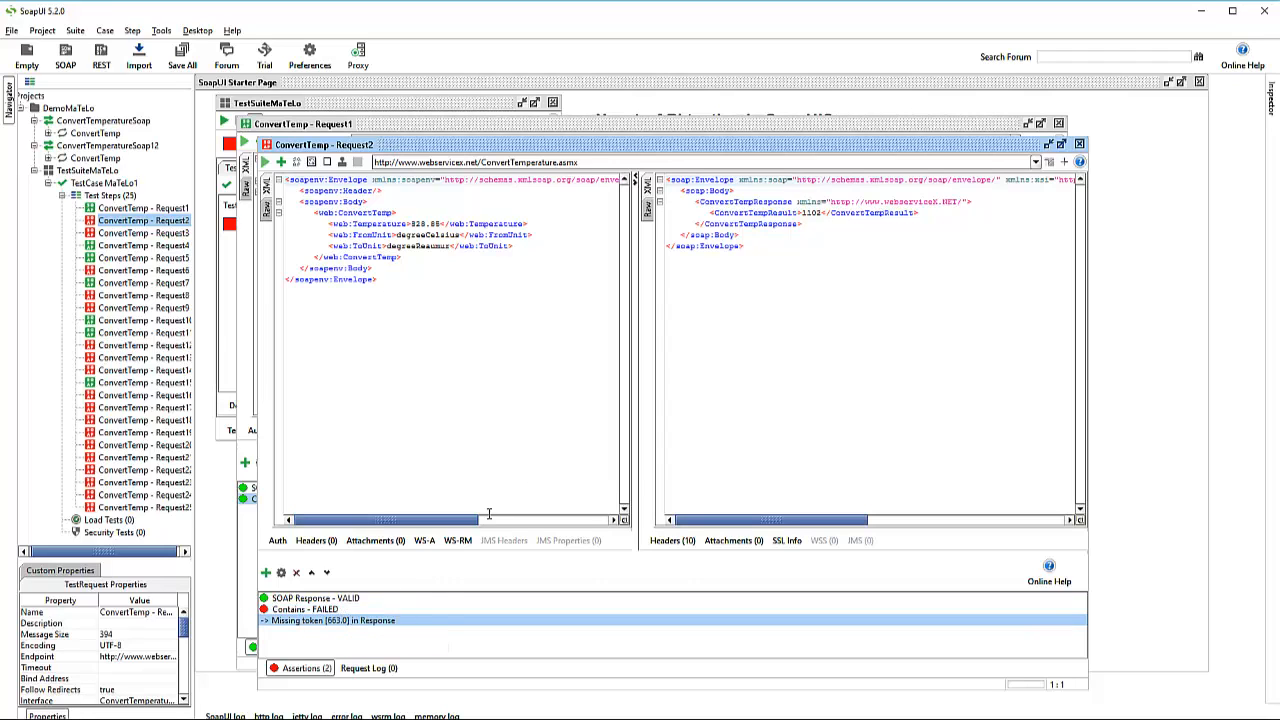
{"action": "left_click", "coordinate": [1080, 144]}
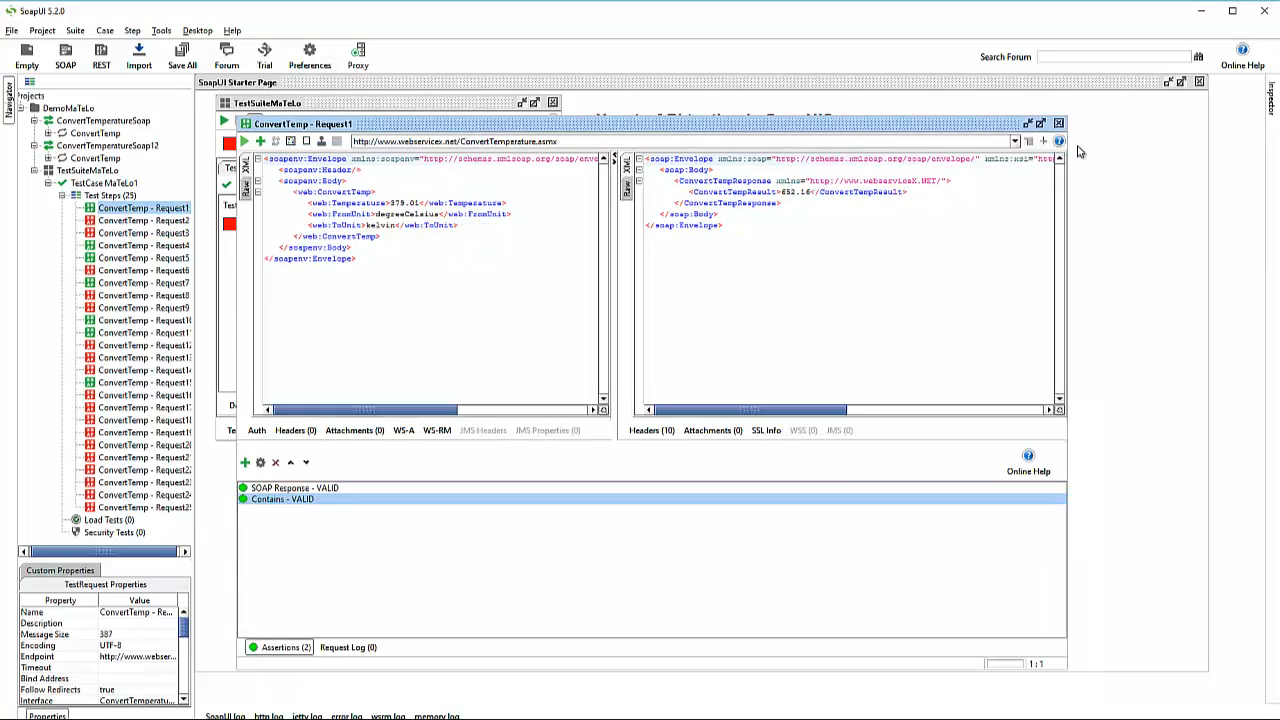
{"action": "left_click", "coordinate": [1059, 123]}
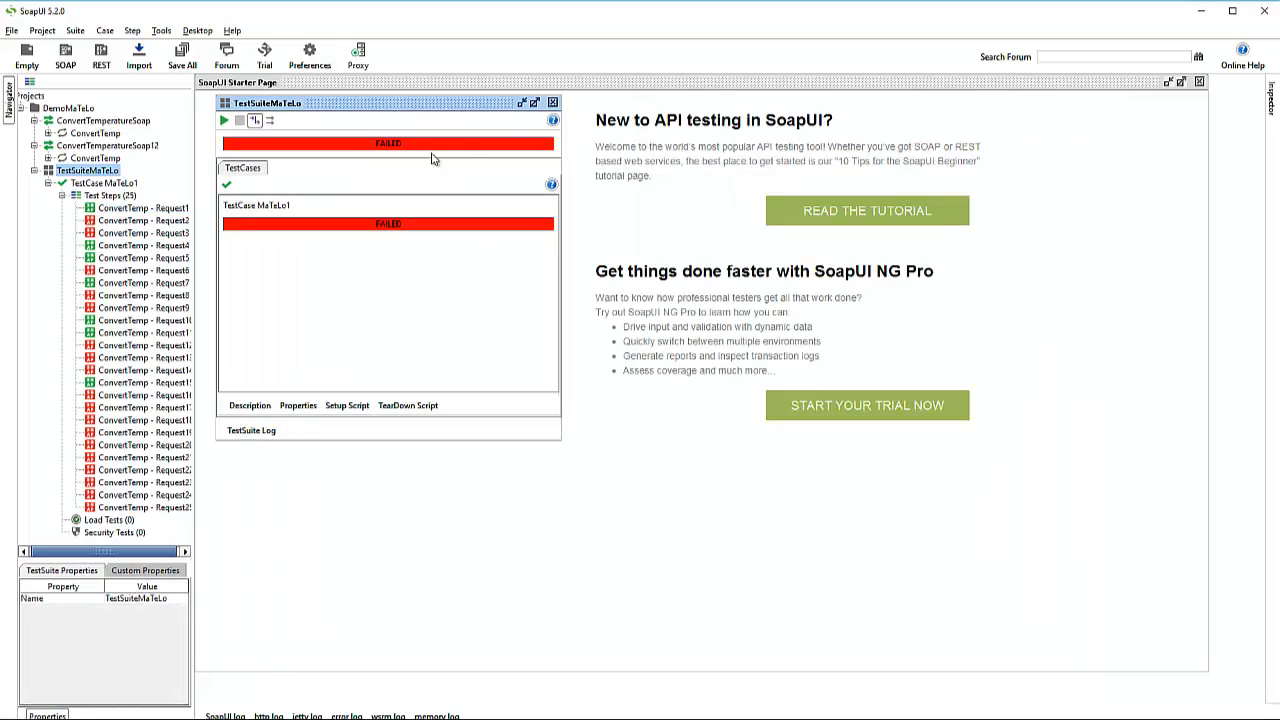
Step: Examine ConvertTemp - Request3 and invoke the same conversion on the webservicex.net page in the browser, with temperature 258.01 from degreeCelsius to degreeRankine
{"action": "left_click", "coordinate": [160, 234]}
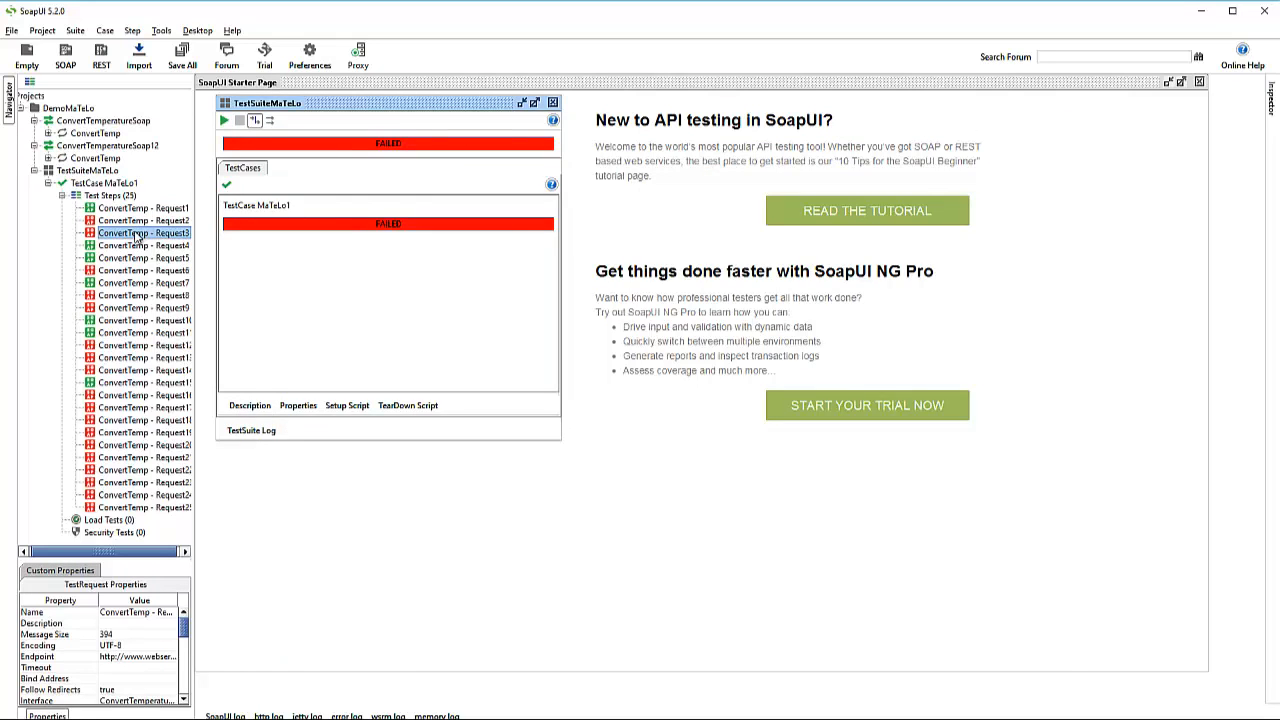
{"action": "double_click", "coordinate": [142, 233]}
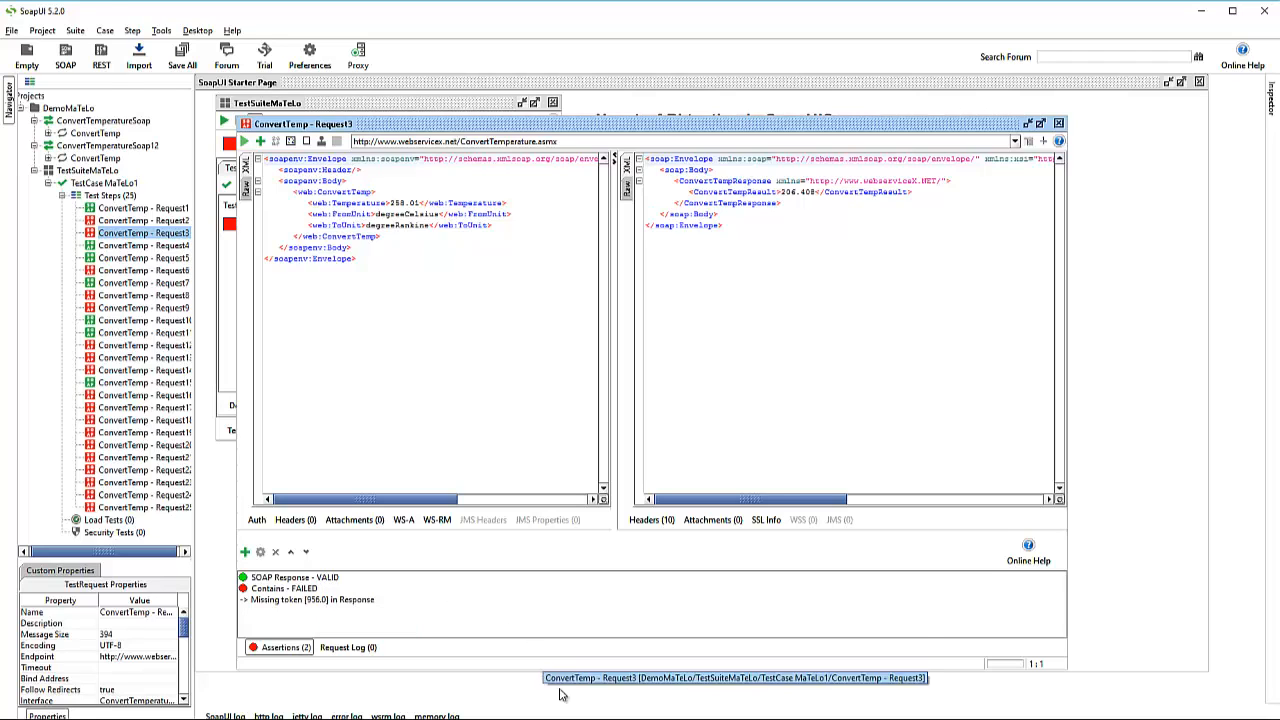
{"action": "left_click", "coordinate": [512, 717]}
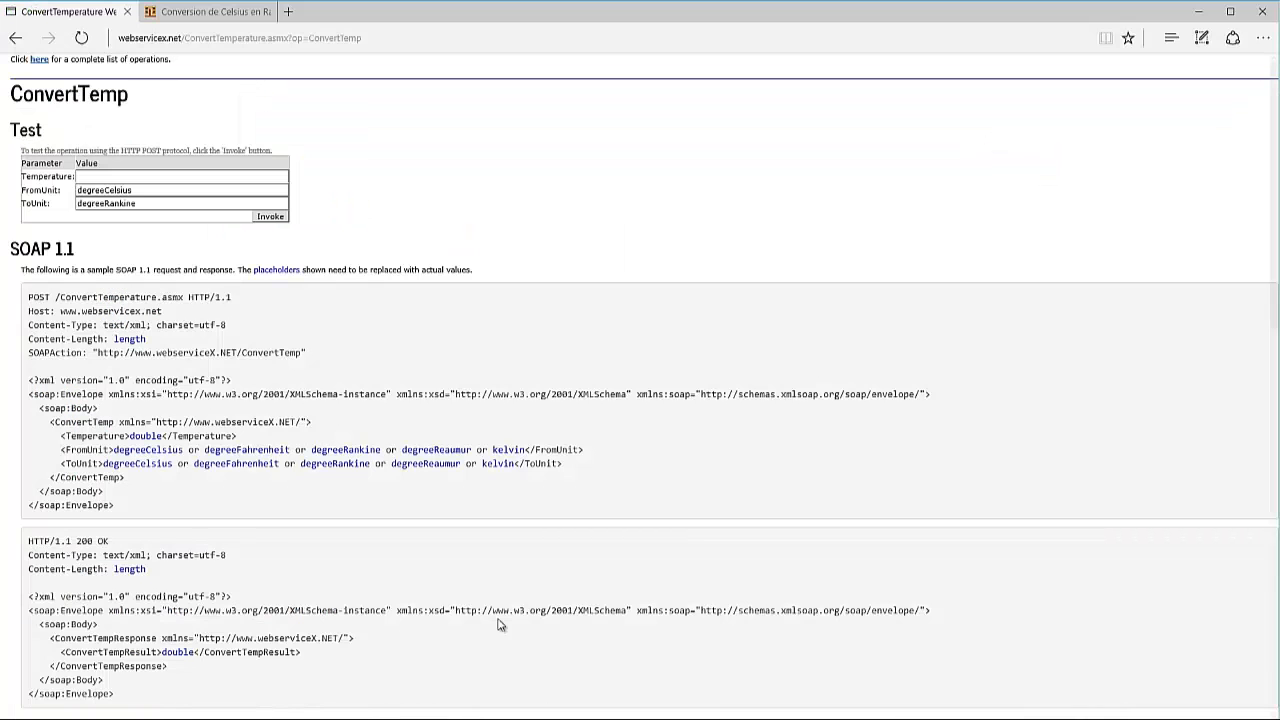
{"action": "left_click", "coordinate": [142, 178]}
{"action": "type", "text": "258.01"}
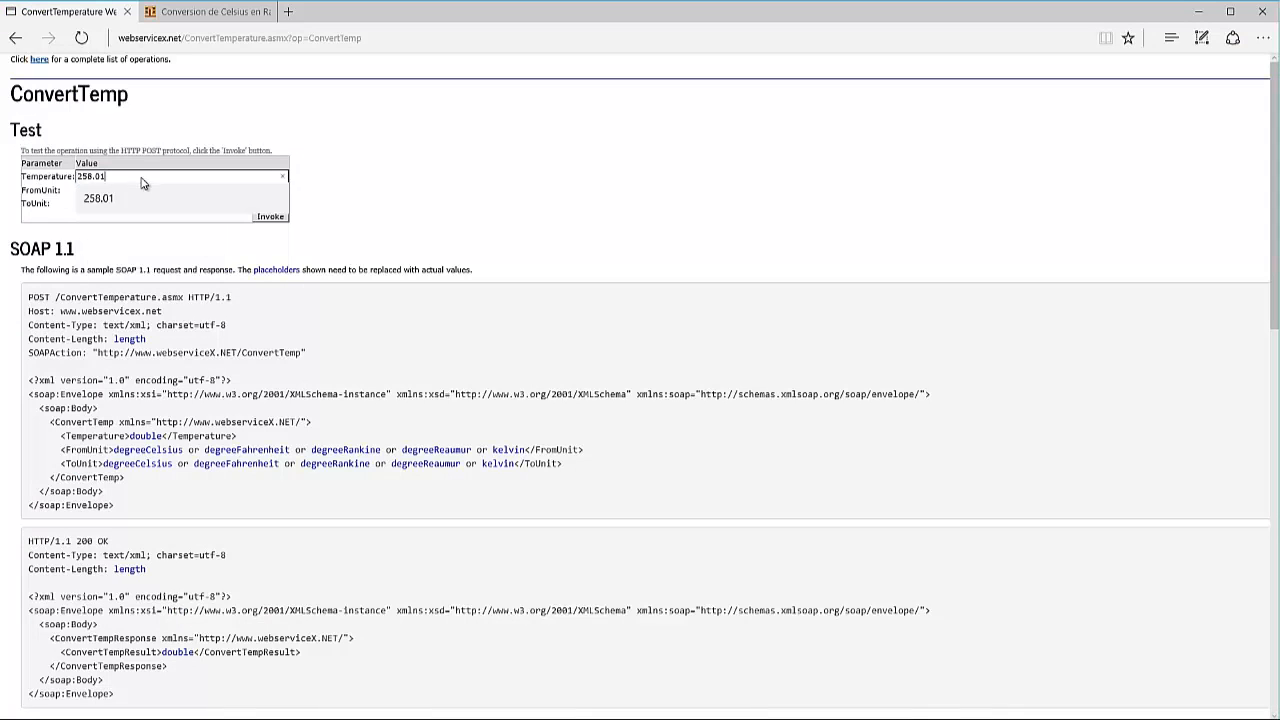
{"action": "left_click", "coordinate": [264, 220]}
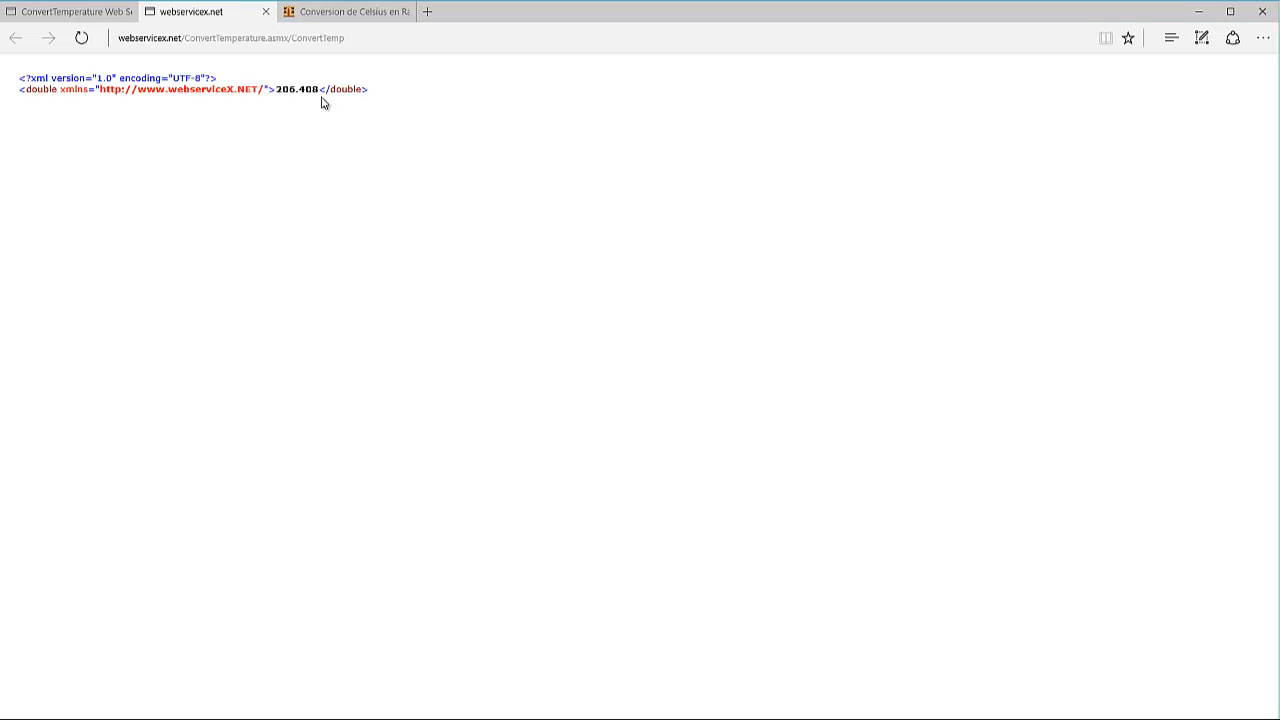
Step: Convert 258.01 °C to Rankine on the Metric Conversions page to cross-check the web service
{"action": "left_click", "coordinate": [363, 14]}
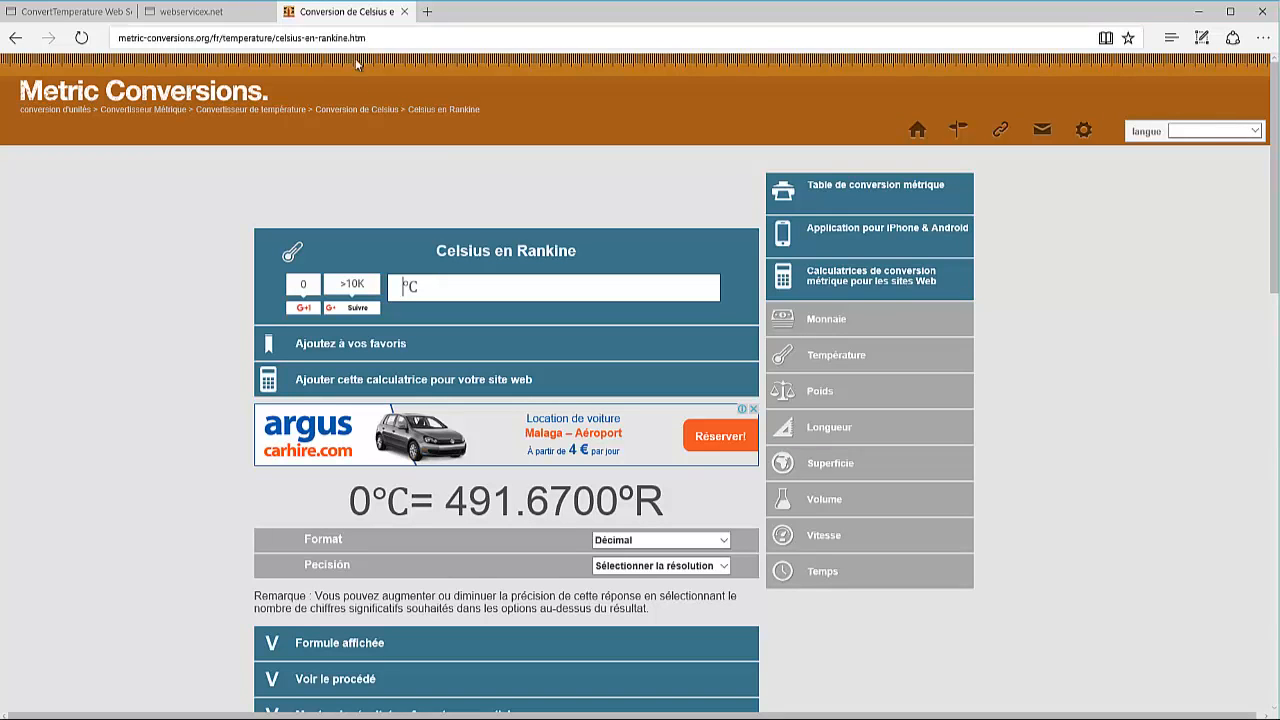
{"action": "left_click", "coordinate": [427, 289]}
{"action": "type", "text": "258.01"}
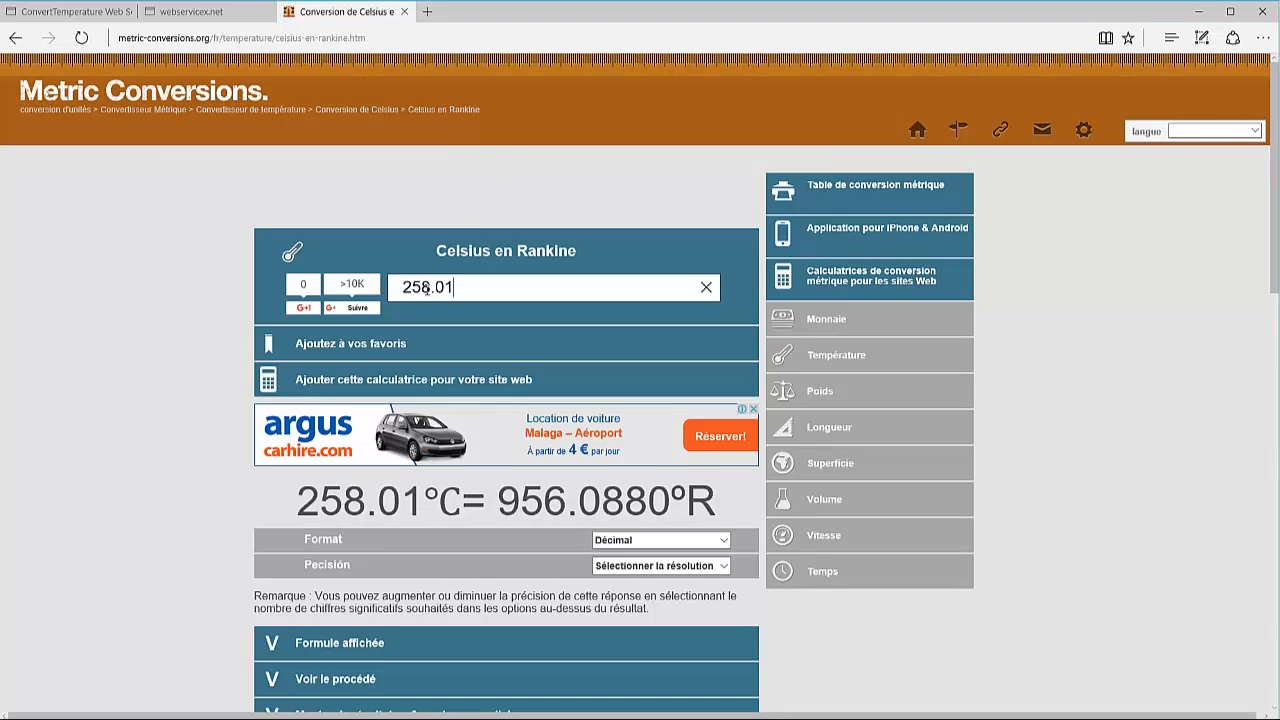